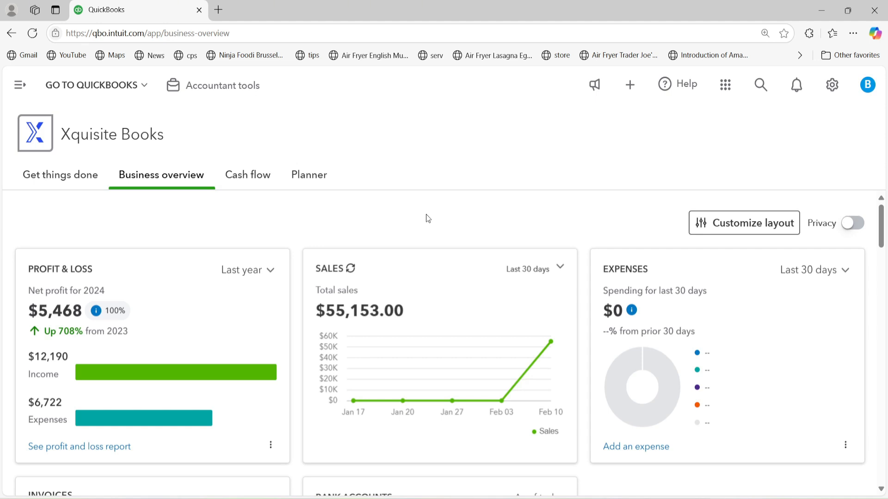
# - Open the data import tool and set the record type to Products and Services
pyautogui.click(830, 96)
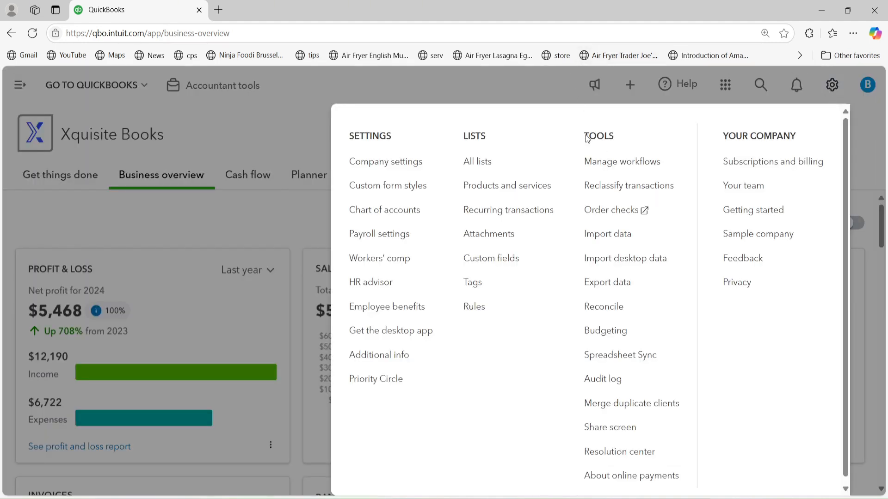
pyautogui.click(607, 234)
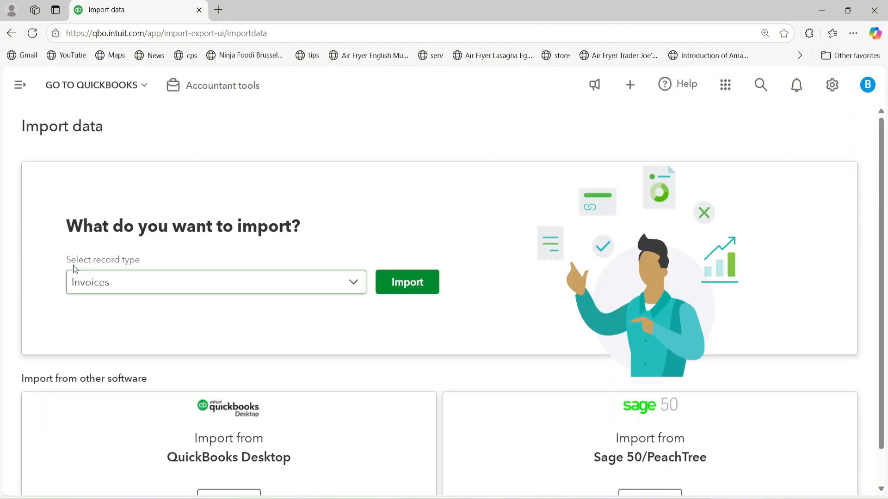
pyautogui.click(353, 286)
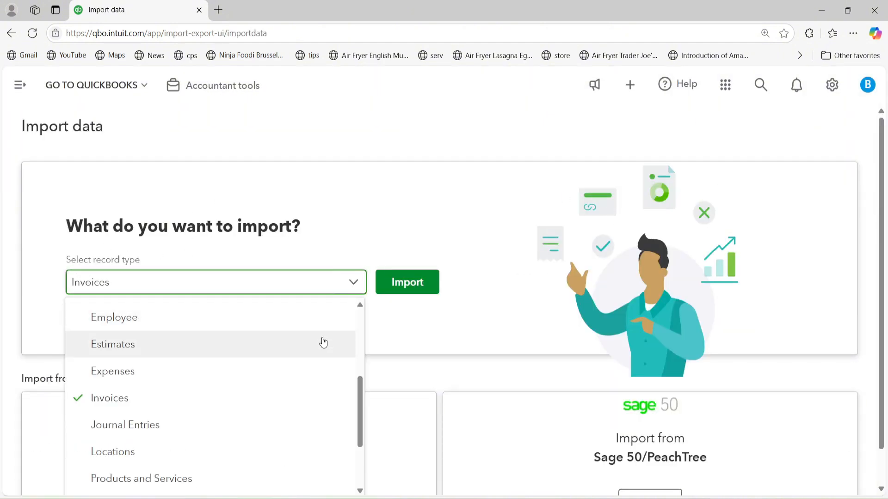
pyautogui.scroll(-3, 323, 351)
pyautogui.scroll(6, 323, 358)
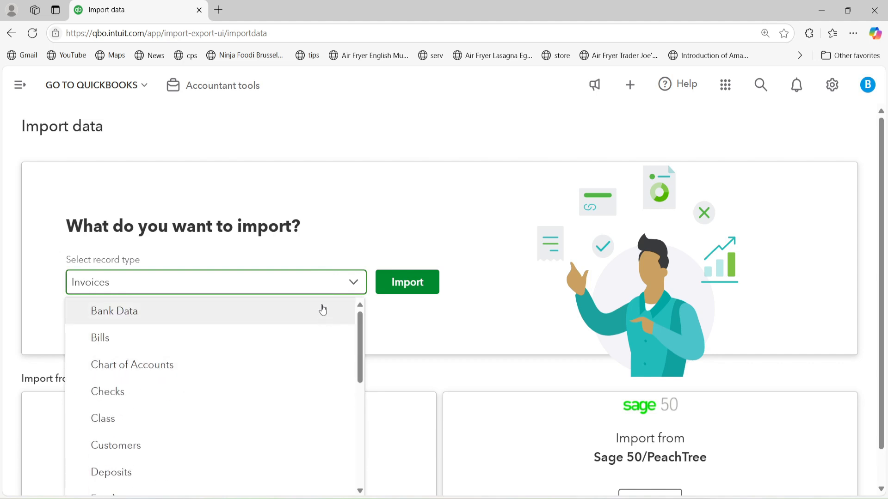
pyautogui.scroll(-5, 319, 311)
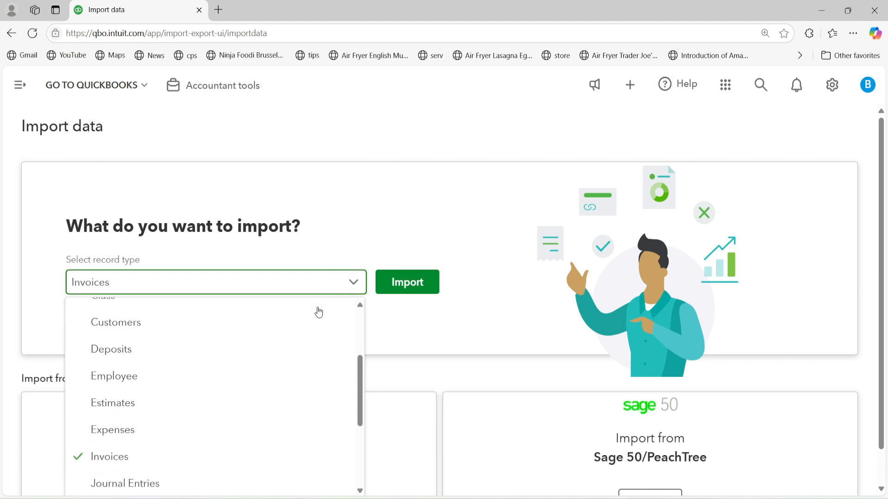
pyautogui.click(184, 417)
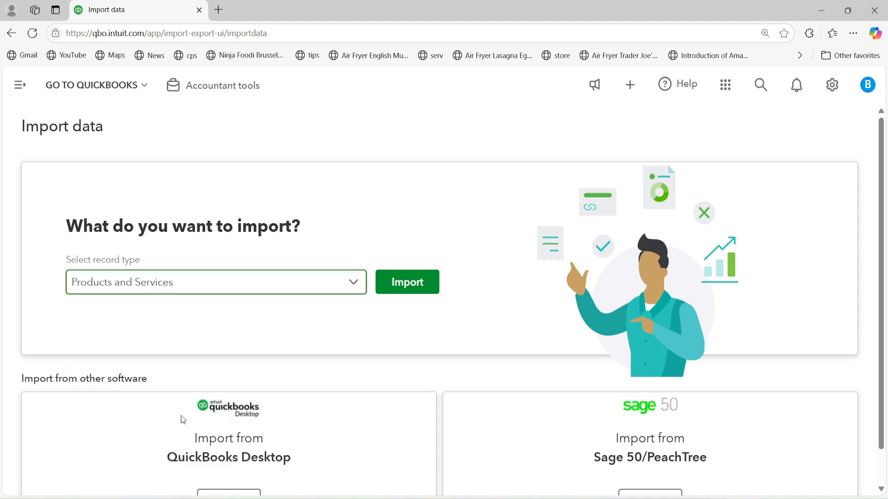
# - Start the products and services import, using the method that uploads a file
pyautogui.click(405, 291)
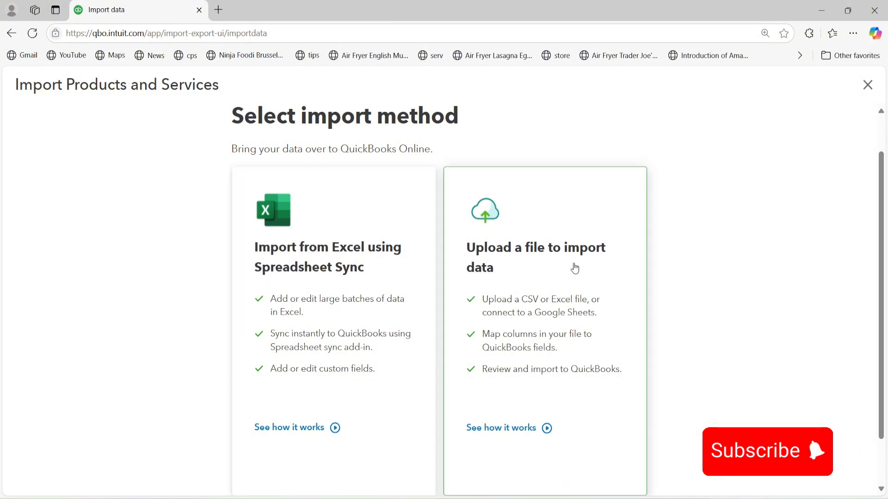
pyautogui.scroll(-2, 573, 265)
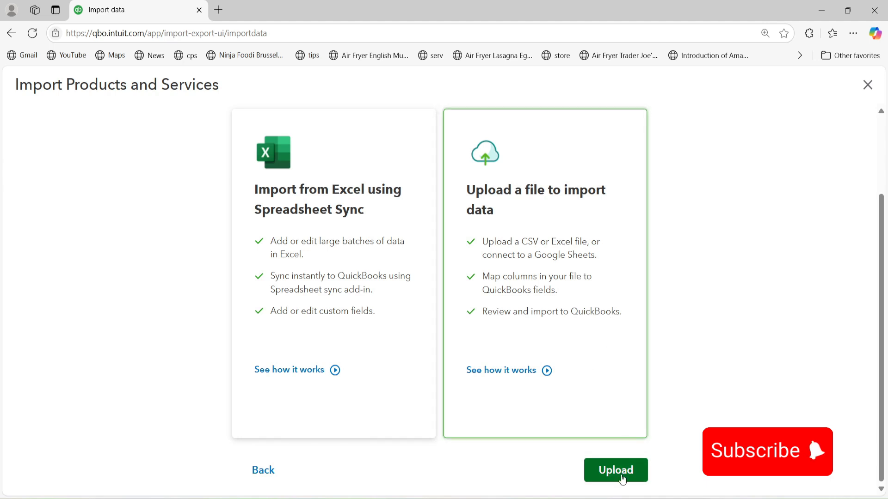
pyautogui.click(624, 461)
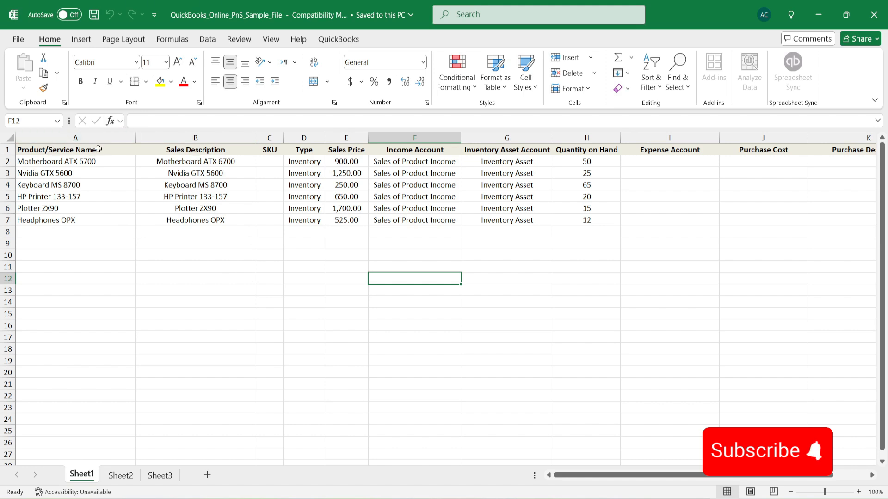
# - In the Excel sample file, examine the Product/Service Name, Sales Description and Type entries
pyautogui.moveTo(99, 161); pyautogui.dragTo(99, 221)
pyautogui.click(124, 256)
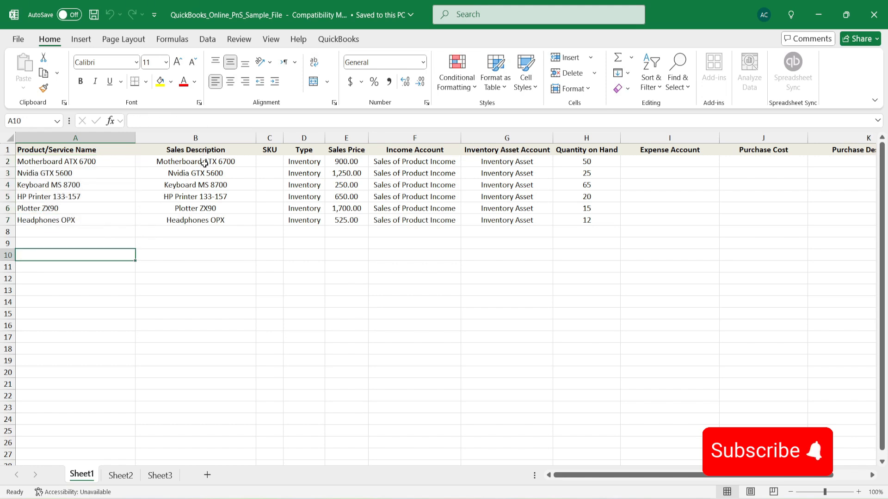
pyautogui.moveTo(204, 163); pyautogui.dragTo(202, 218)
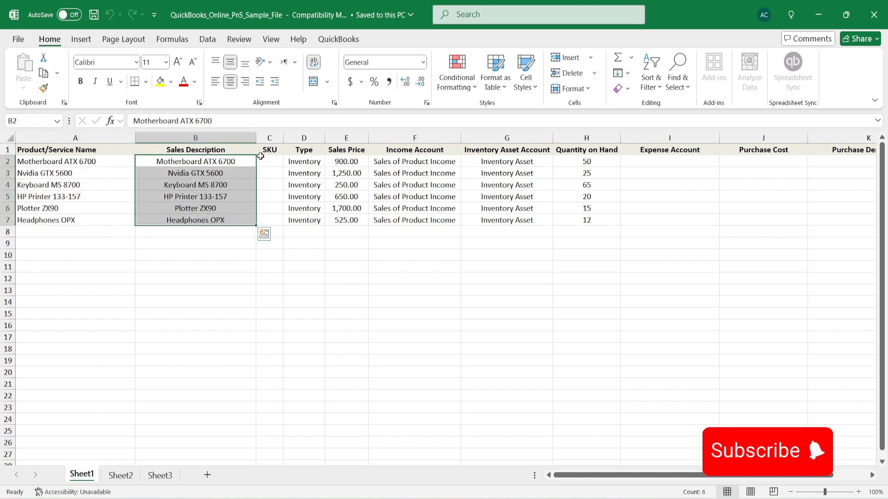
pyautogui.moveTo(302, 164); pyautogui.dragTo(305, 226)
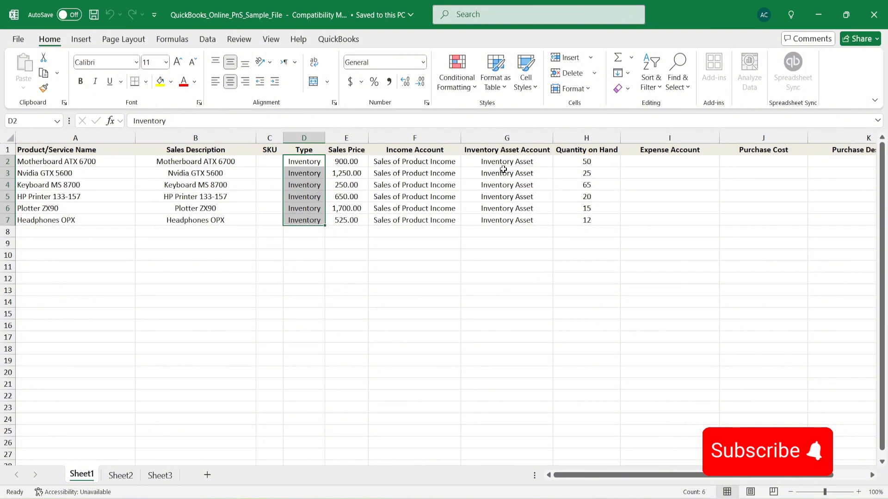
pyautogui.click(513, 255)
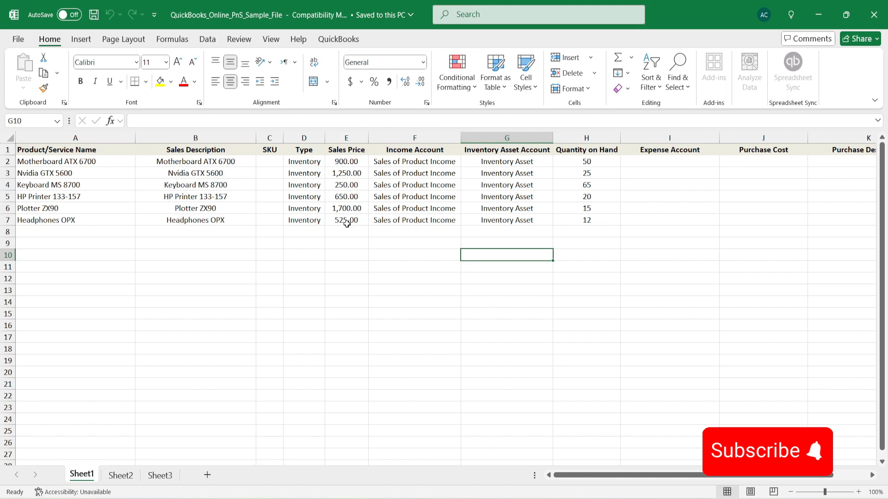
# - Examine the Expense Account, Purchase Cost and Purchase Description columns of the sample sheet
pyautogui.moveTo(689, 138)
pyautogui.mouseDown()
pyautogui.moveTo(876, 137)
pyautogui.moveTo(682, 138)
pyautogui.mouseUp()
pyautogui.click(753, 149)
pyautogui.moveTo(753, 138); pyautogui.dragTo(590, 137)
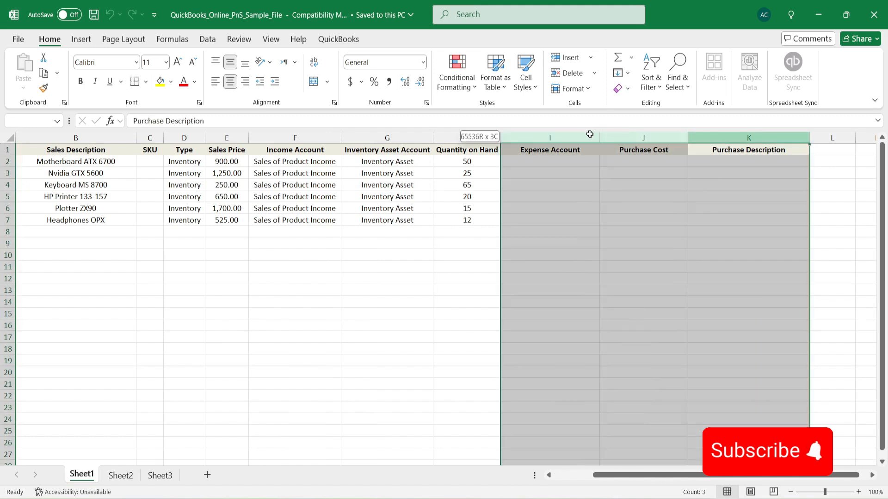
pyautogui.click(591, 197)
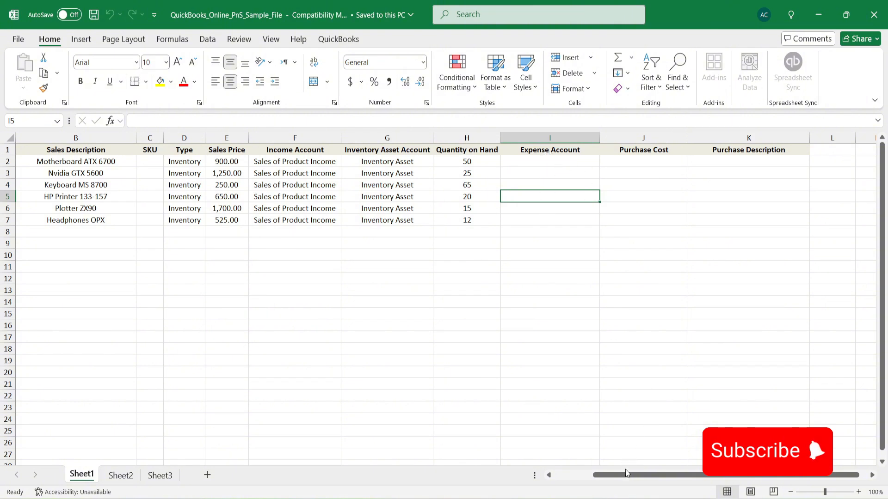
pyautogui.moveTo(609, 478); pyautogui.dragTo(550, 476)
pyautogui.click(536, 360)
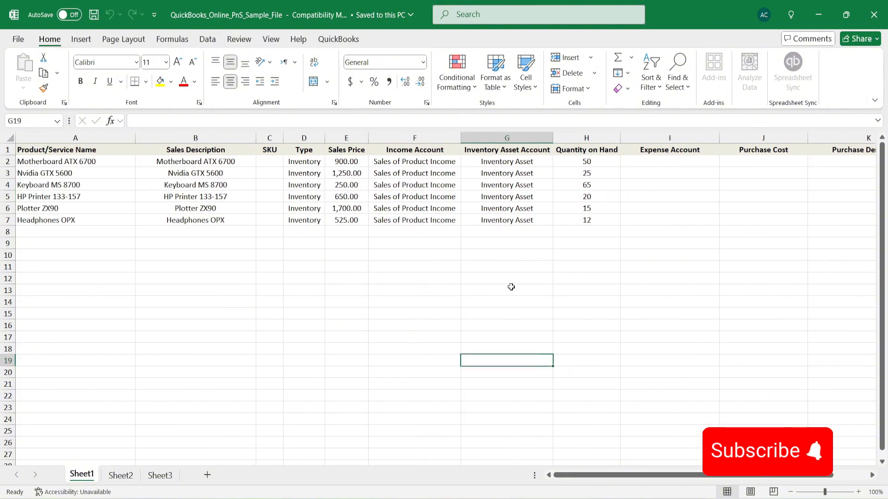
# - Colour the Product/Service Name and Type headings red to mark them as required
pyautogui.click(83, 152)
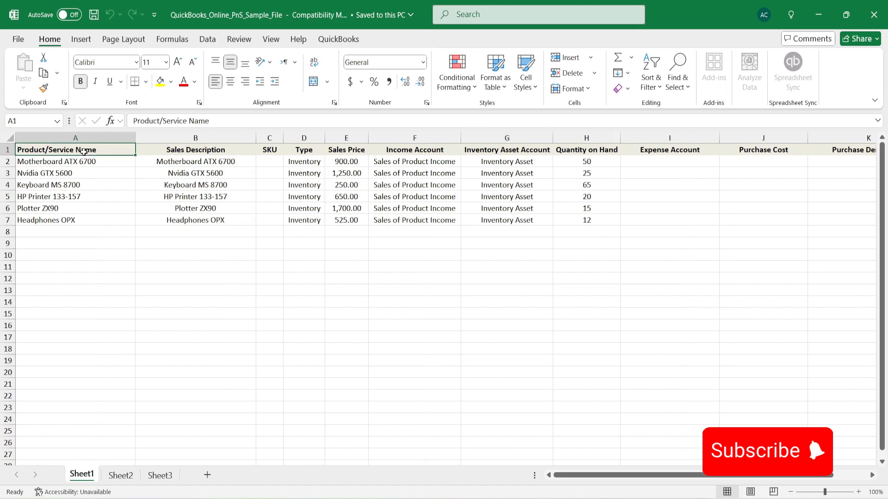
pyautogui.click(182, 83)
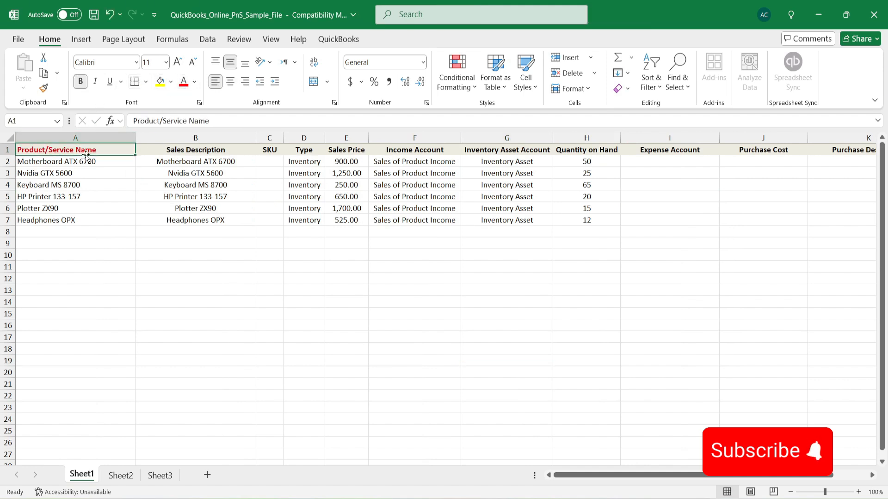
pyautogui.click(304, 150)
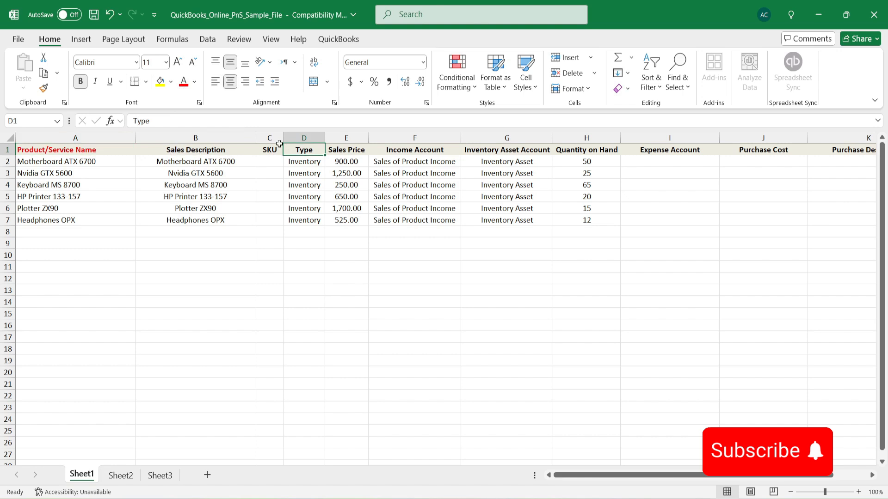
pyautogui.click(184, 83)
# - Apply a red font colour to the whole Income Account and Inventory Asset Account columns
pyautogui.click(412, 138)
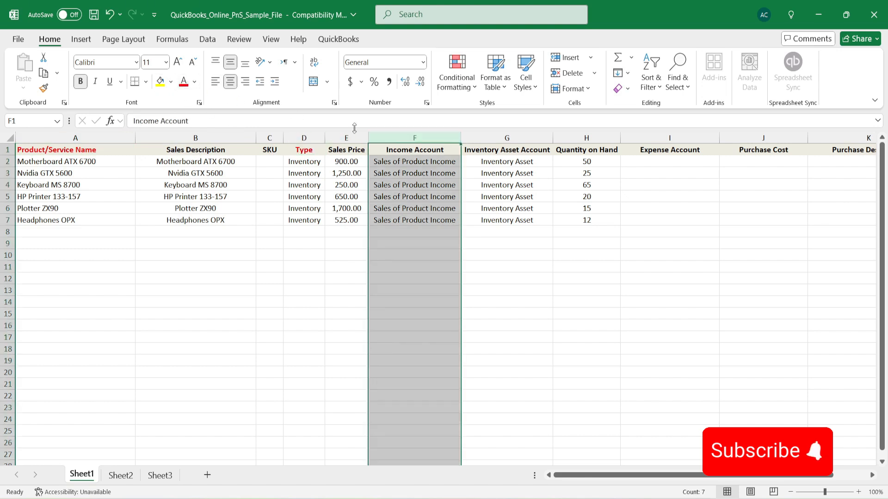
pyautogui.click(184, 83)
pyautogui.click(507, 138)
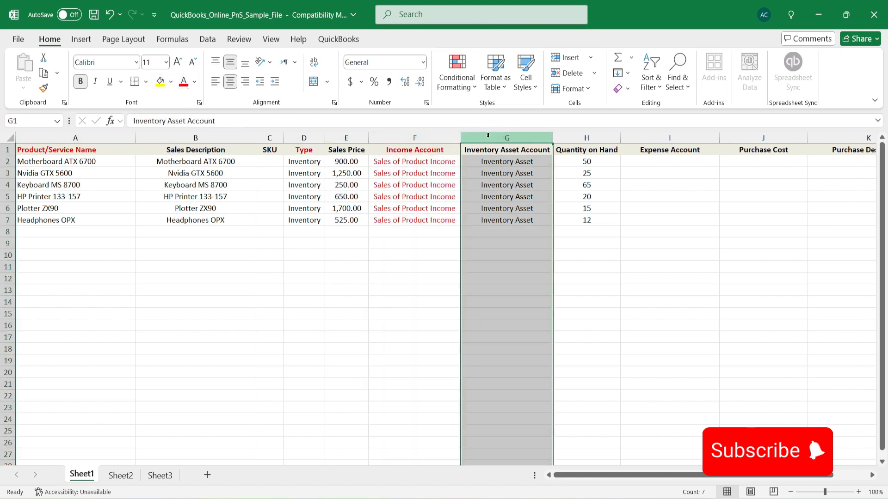
pyautogui.click(183, 83)
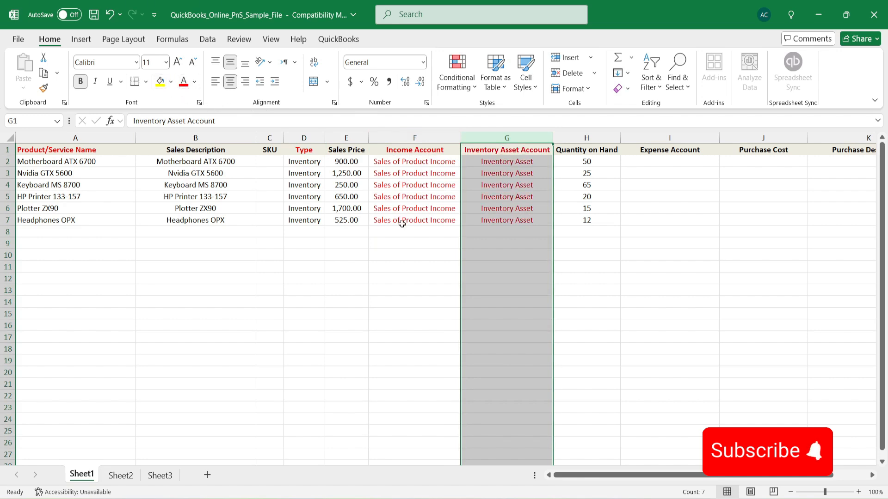
# - Reset the font colour of F2:G7 to Automatic, keeping only the headings red, and close the sample workbook
pyautogui.click(411, 244)
pyautogui.moveTo(412, 162); pyautogui.dragTo(499, 224)
pyautogui.moveTo(433, 166); pyautogui.dragTo(484, 220)
pyautogui.click(194, 83)
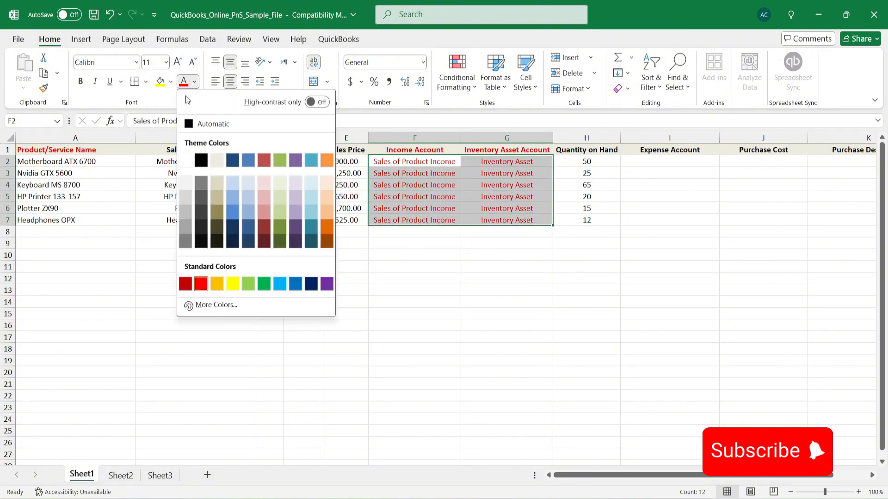
pyautogui.click(199, 122)
pyautogui.click(378, 255)
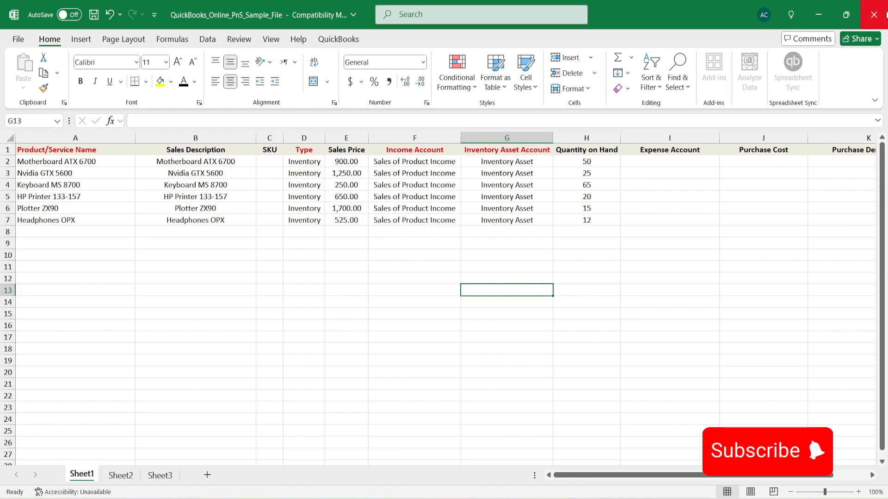
pyautogui.click(873, 14)
pyautogui.click(506, 343)
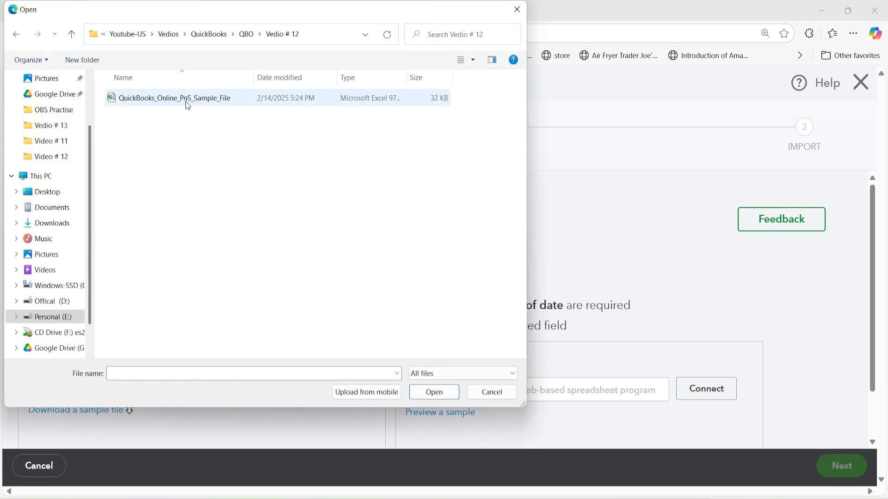
# - In QuickBooks, choose QuickBooks_Online_PnS_Sample_File as the file to upload and continue to the data mapping
pyautogui.click(325, 388)
pyautogui.click(187, 103)
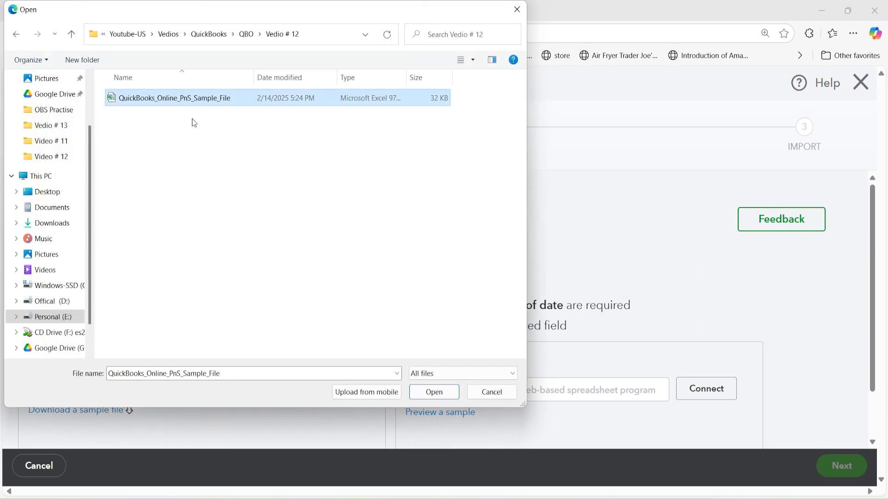
pyautogui.click(434, 392)
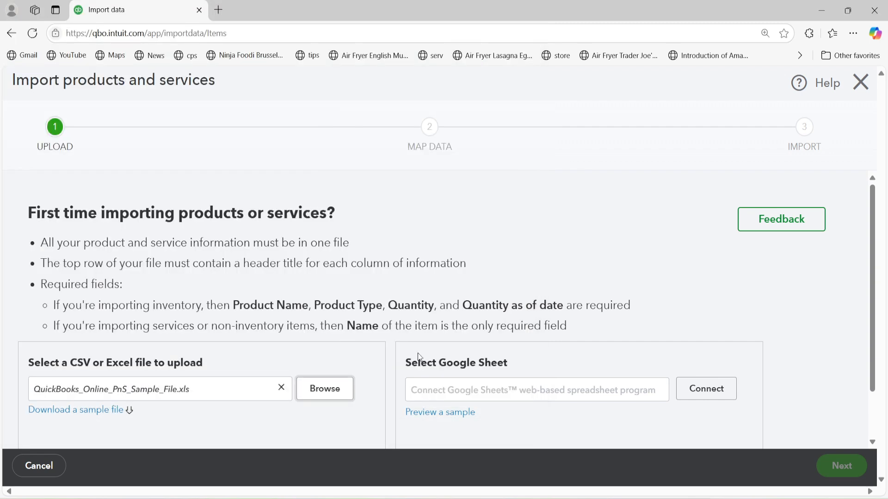
pyautogui.scroll(-1, 405, 323)
pyautogui.click(842, 467)
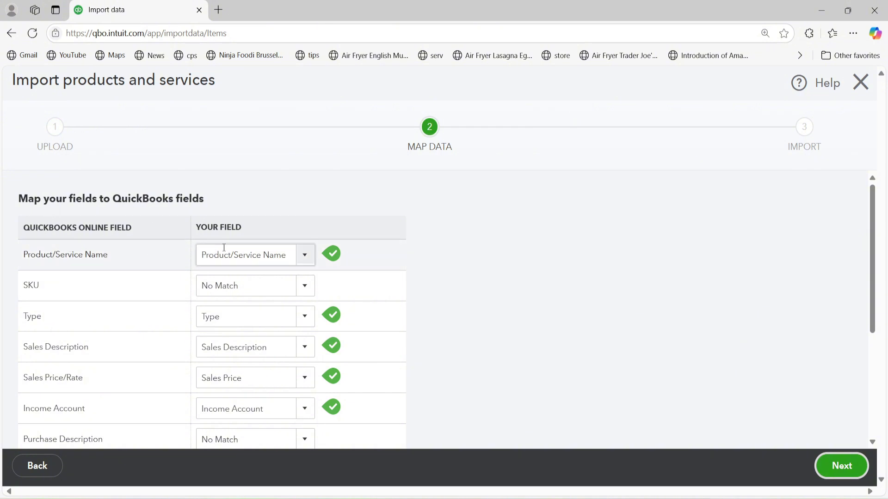
# - Review how the QuickBooks Online fields are matched to the columns of the uploaded file
pyautogui.moveTo(198, 227); pyautogui.dragTo(248, 228)
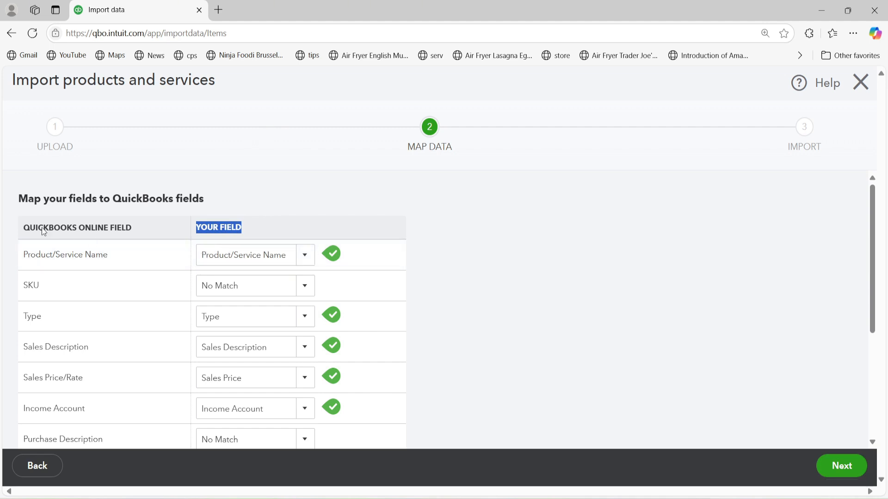
pyautogui.scroll(-5, 135, 273)
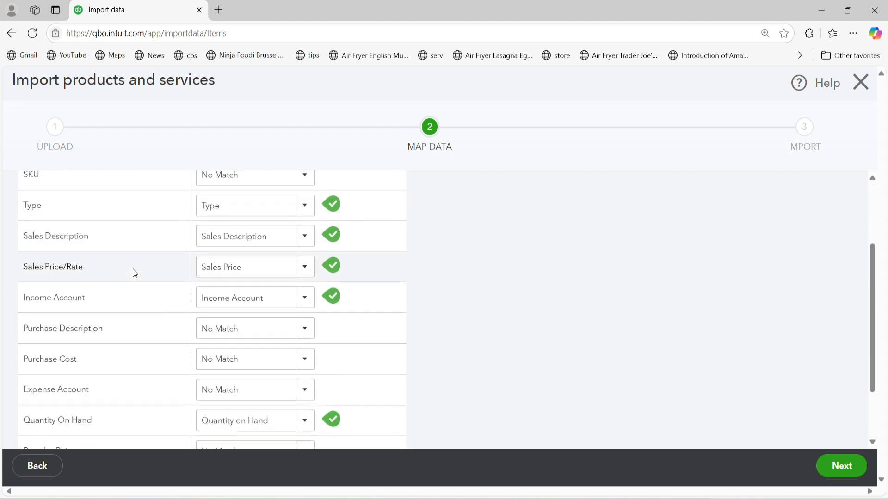
pyautogui.scroll(5, 338, 250)
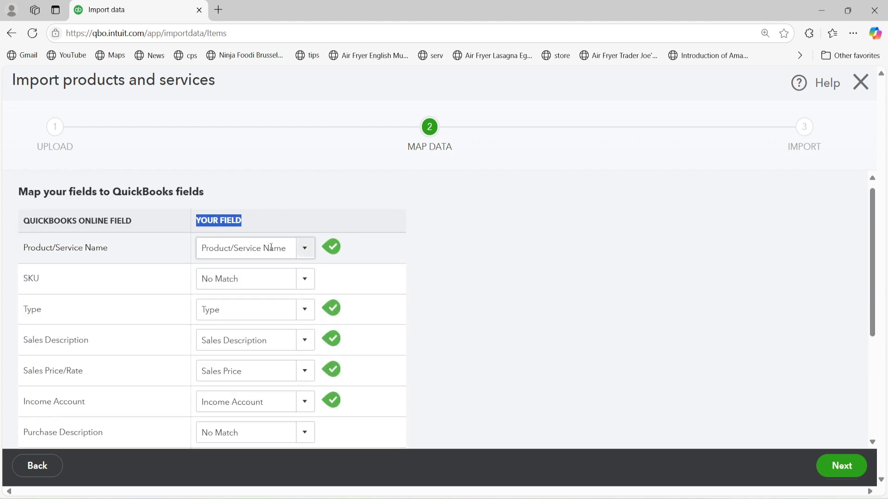
pyautogui.click(307, 232)
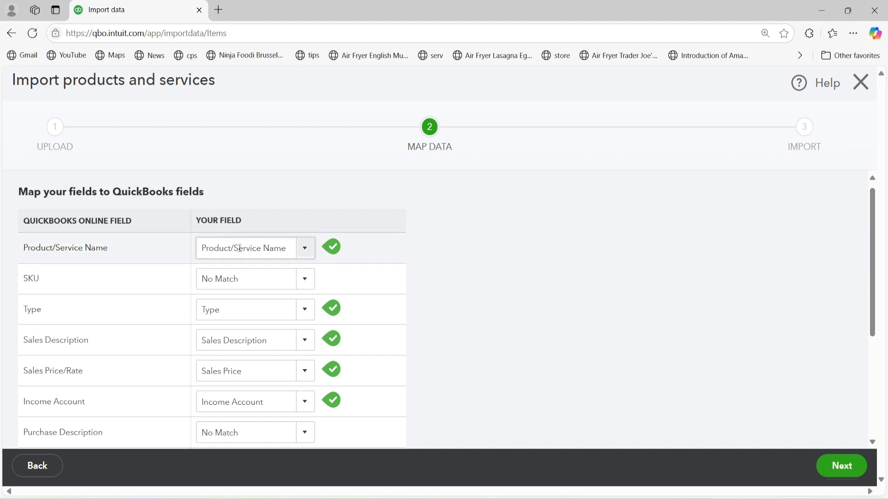
pyautogui.scroll(1, 230, 247)
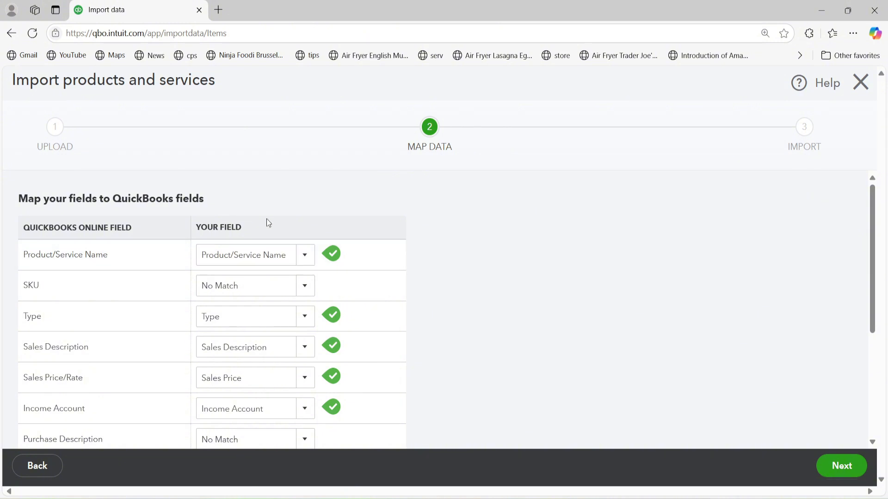
# - Map the Product/Service Name field to the file's Product/Service Name column and check the remaining mappings
pyautogui.click(305, 258)
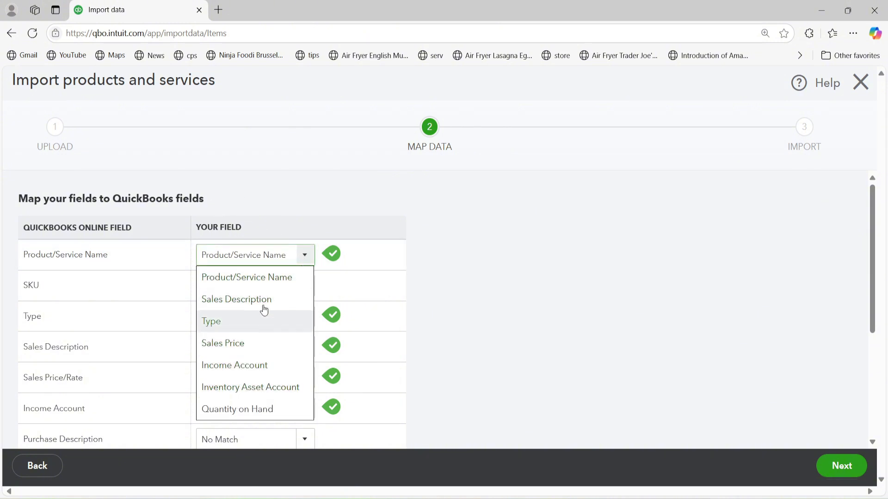
pyautogui.click(250, 281)
pyautogui.scroll(-4, 336, 358)
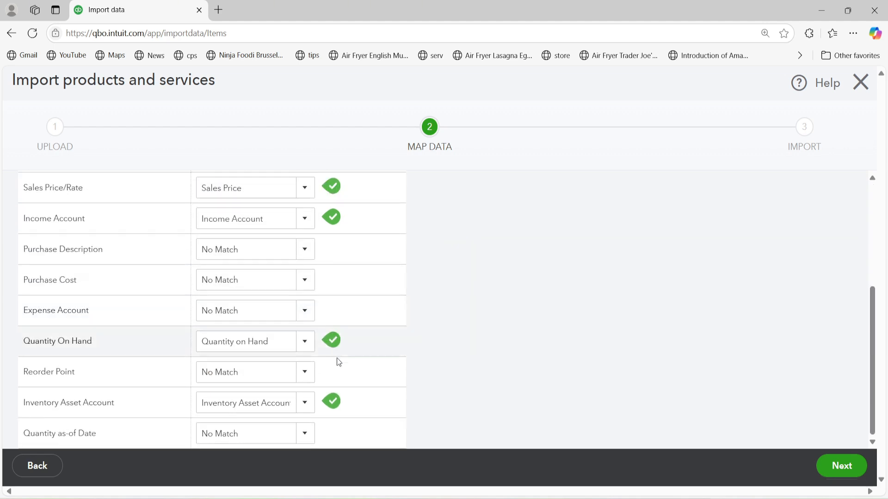
# - Continue to the import preview, widen the Name column and check the products listed for import
pyautogui.click(838, 474)
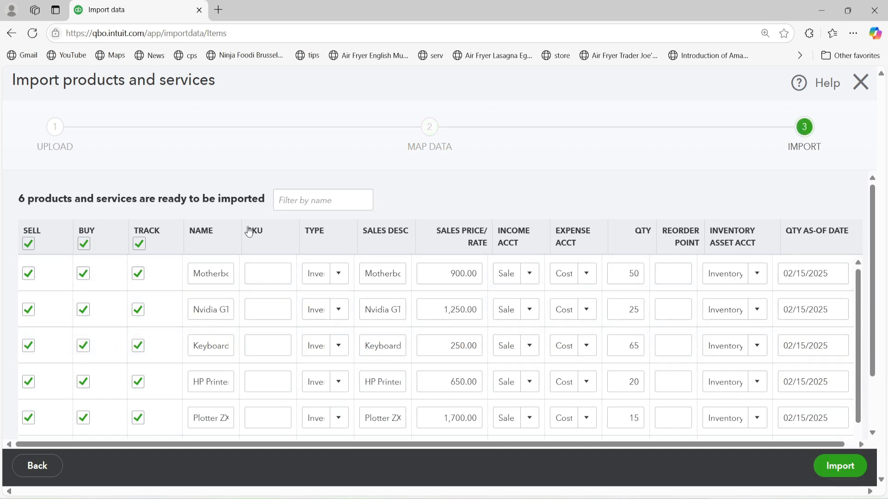
pyautogui.moveTo(252, 233); pyautogui.dragTo(287, 232)
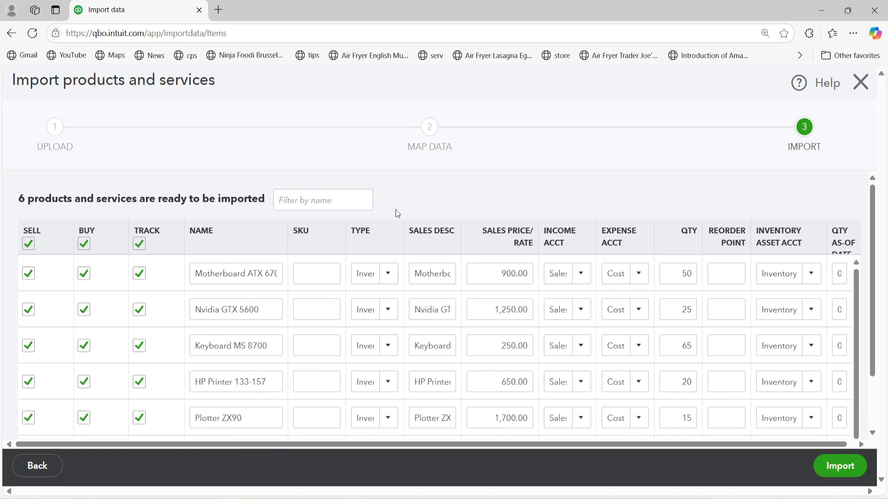
pyautogui.scroll(-2, 396, 323)
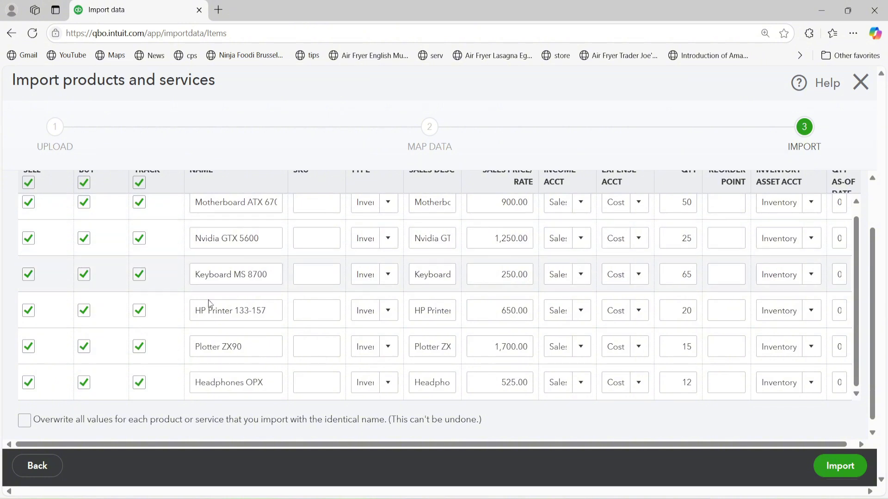
pyautogui.scroll(1, 331, 368)
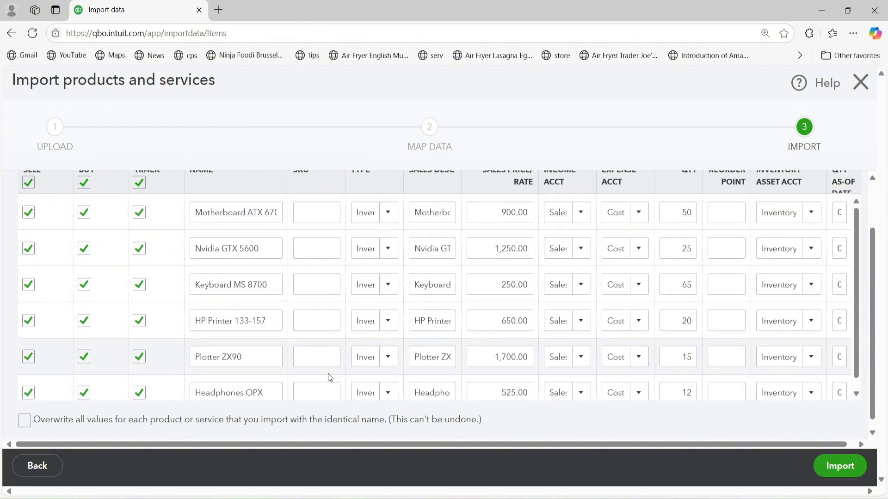
pyautogui.click(310, 212)
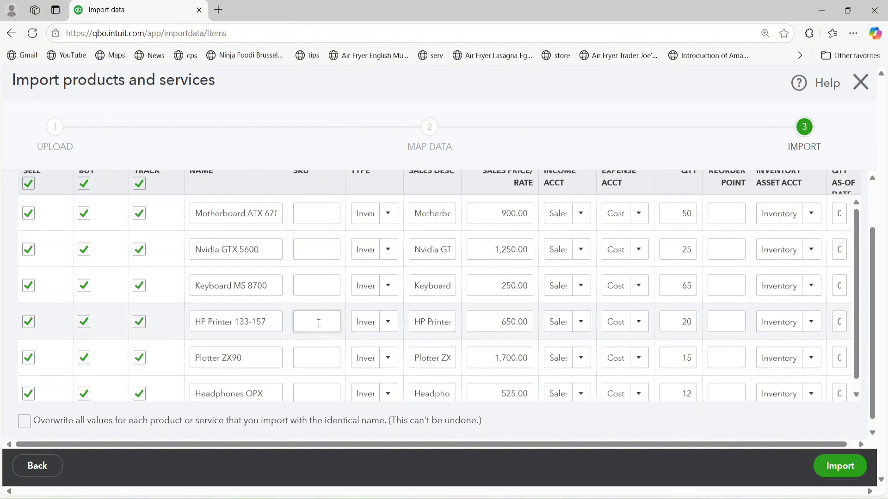
pyautogui.scroll(3, 319, 321)
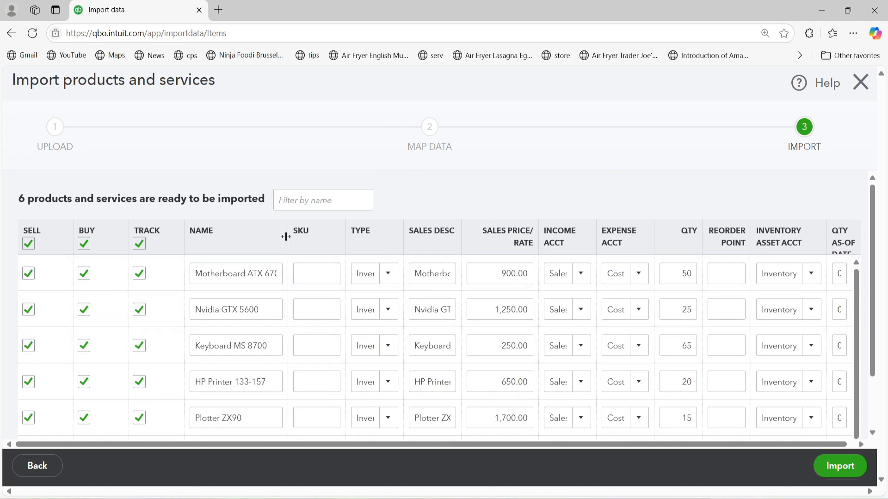
# - Widen the Name column further to fit the full names and rename the motherboard product as Motherboard ATX 6722
pyautogui.moveTo(287, 232); pyautogui.dragTo(342, 231)
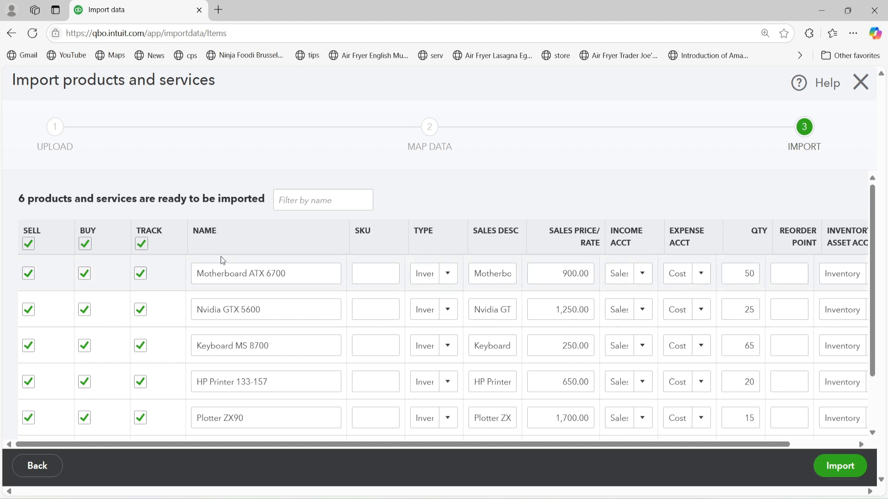
pyautogui.tripleClick(302, 273)
pyautogui.click(305, 273)
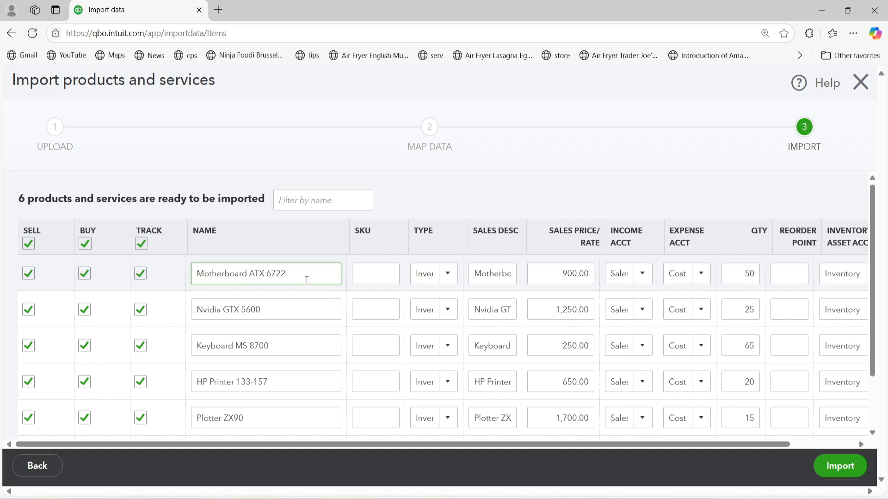
# - Widen the Type and Sales Desc columns of the import preview so their full contents can be read
pyautogui.moveTo(345, 445); pyautogui.dragTo(409, 445)
pyautogui.moveTo(393, 242); pyautogui.dragTo(472, 244)
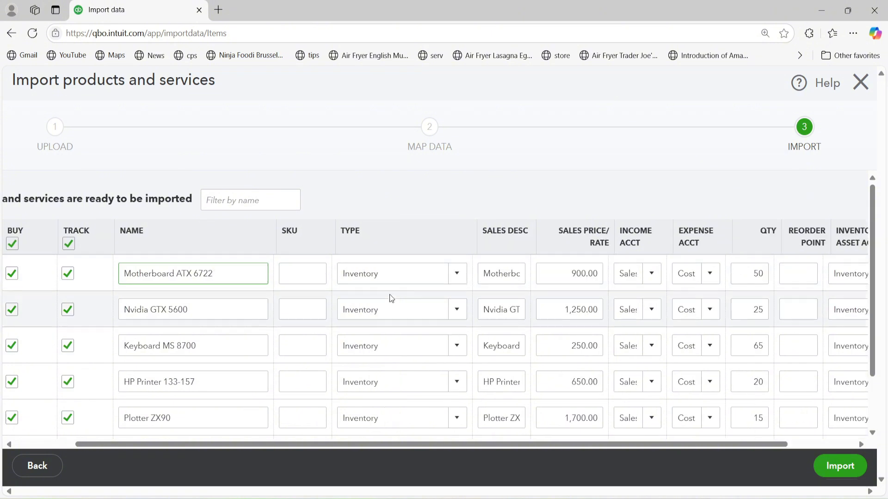
pyautogui.hscroll(3, 561, 392)
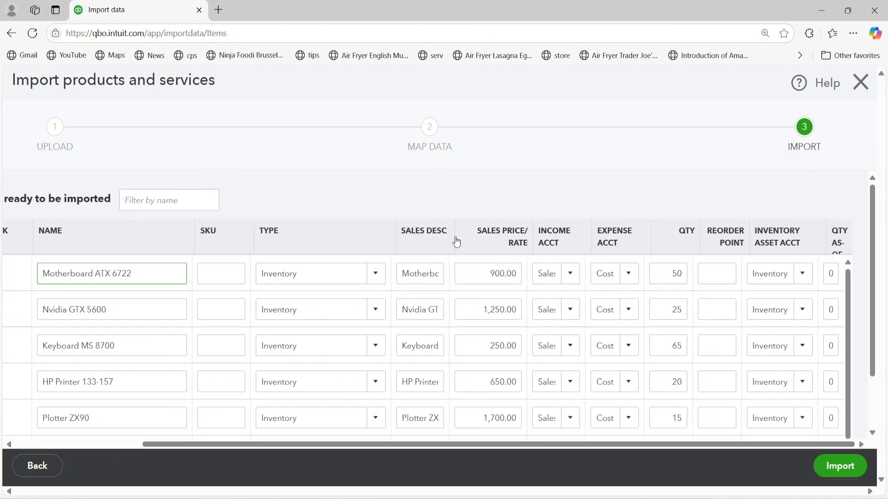
pyautogui.click(456, 242)
pyautogui.moveTo(481, 241); pyautogui.dragTo(542, 275)
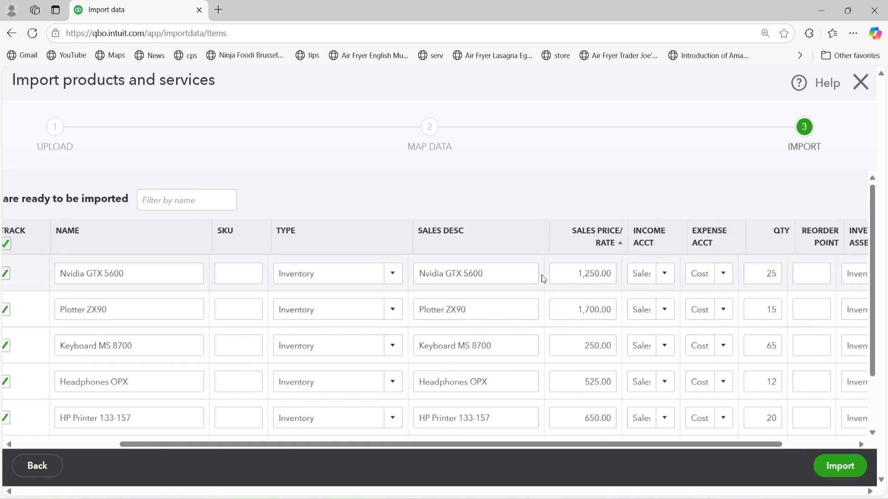
# - Examine the quantities, accounts and remaining product rows of the import preview, including the overwrite option
pyautogui.moveTo(552, 448); pyautogui.dragTo(617, 444)
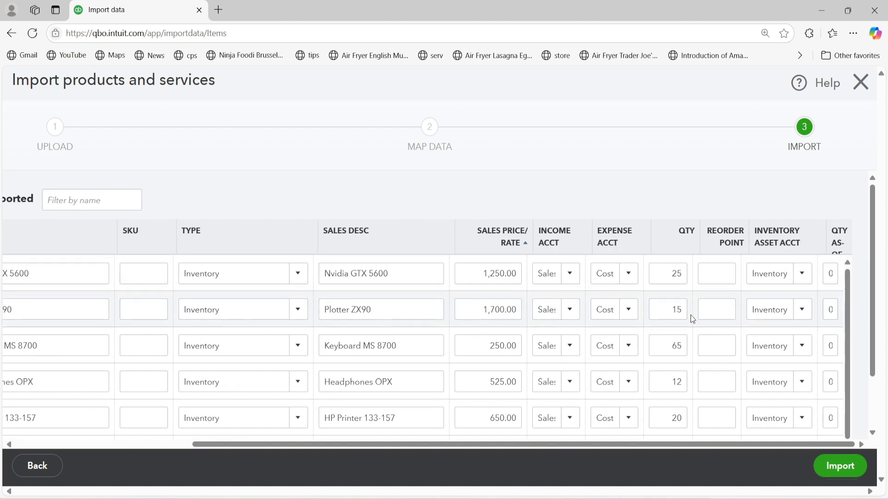
pyautogui.scroll(-1, 390, 325)
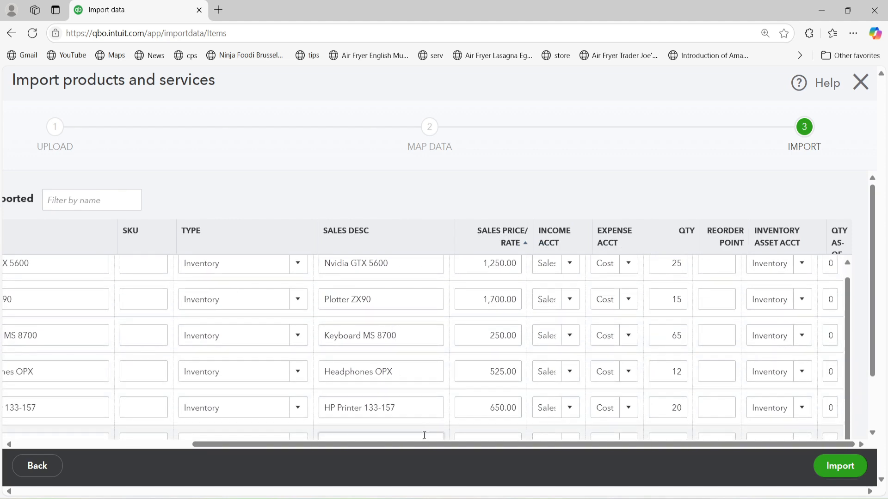
pyautogui.moveTo(420, 444); pyautogui.dragTo(244, 445)
pyautogui.scroll(-2, 378, 367)
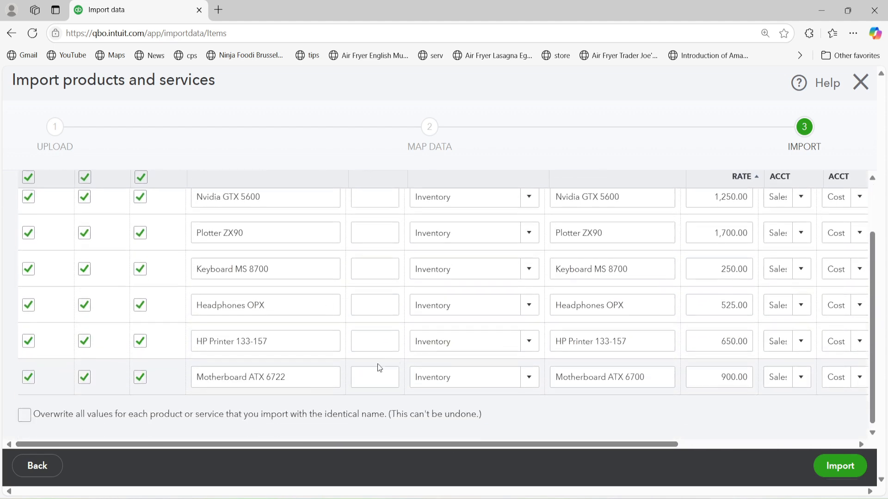
pyautogui.scroll(1, 378, 369)
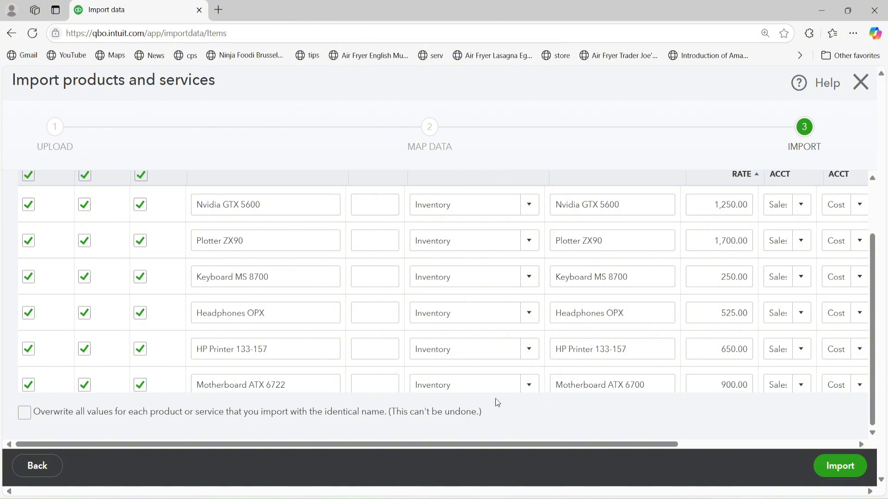
pyautogui.scroll(3, 492, 401)
pyautogui.scroll(-3, 492, 401)
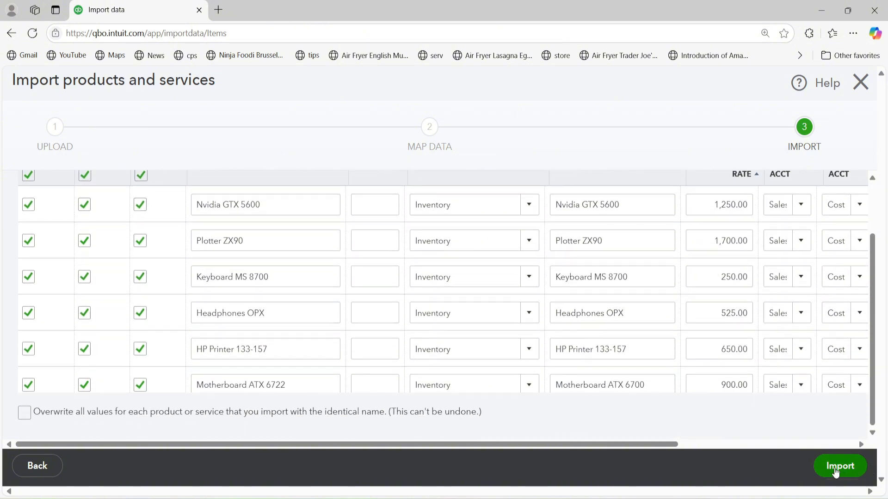
# - Import the listed products and services, check the import notification and dismiss it
pyautogui.click(838, 467)
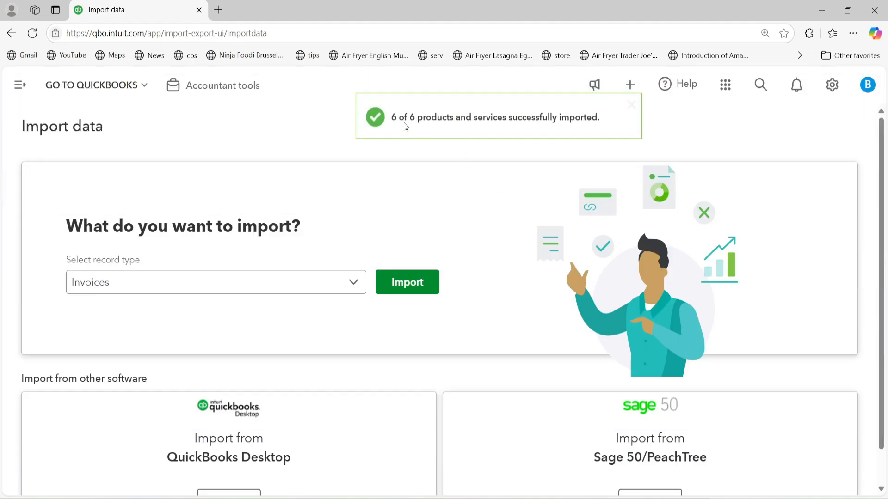
pyautogui.moveTo(392, 120); pyautogui.dragTo(600, 119)
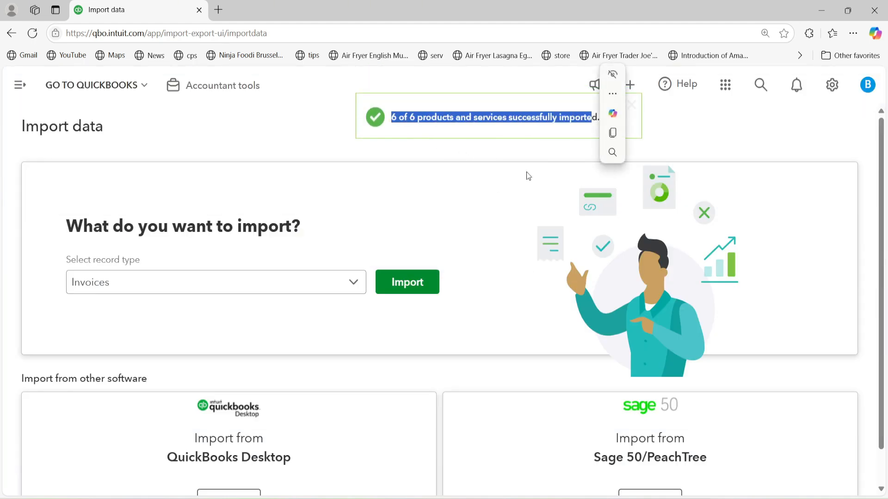
pyautogui.click(527, 171)
pyautogui.click(638, 113)
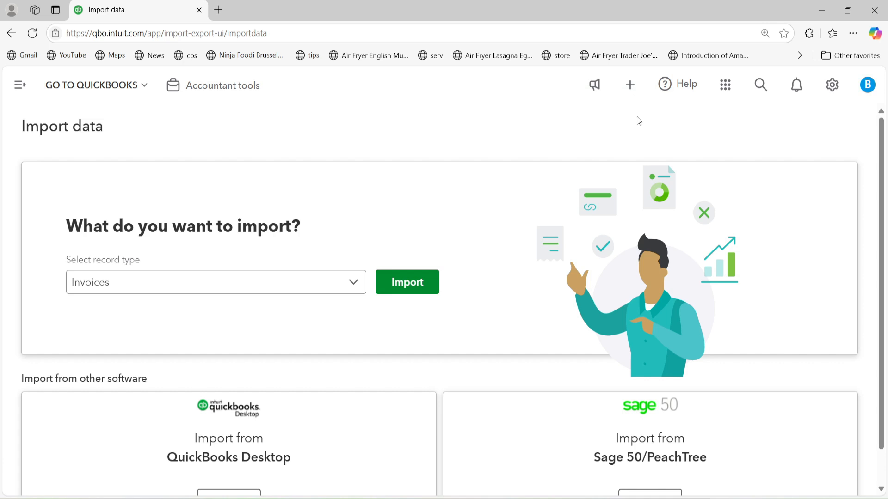
# - Open the Products and Services list and check the newly imported inventory items with their descriptions, prices and quantities
pyautogui.click(832, 84)
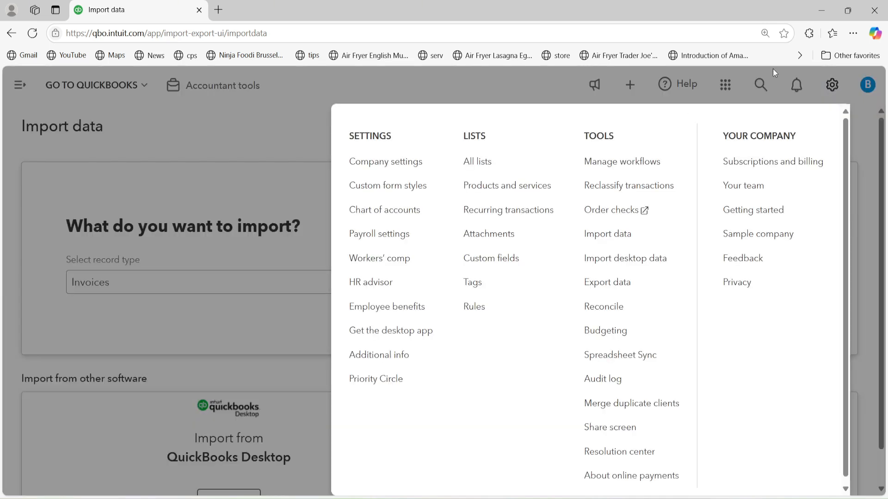
pyautogui.click(504, 200)
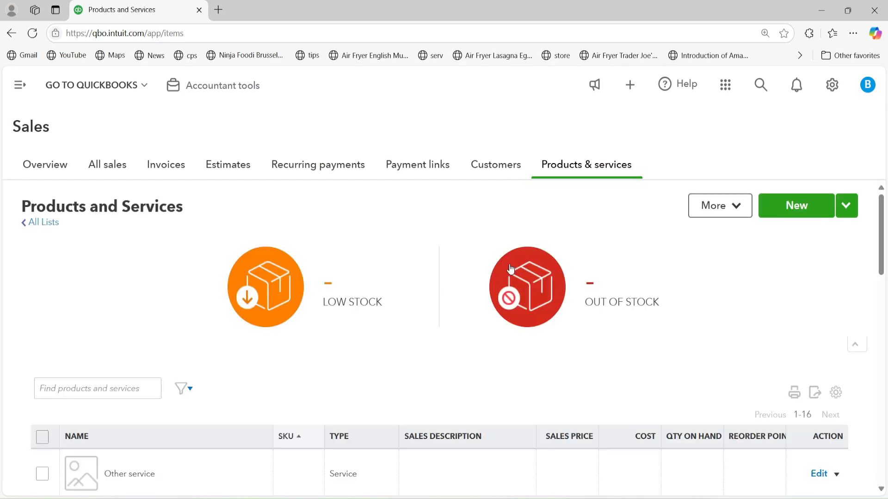
pyautogui.scroll(-5, 509, 267)
pyautogui.scroll(-8, 507, 265)
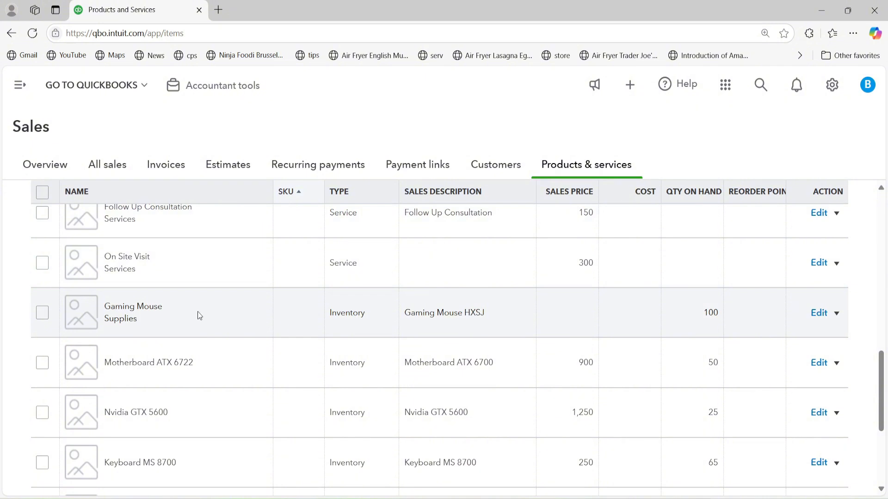
pyautogui.scroll(-5, 194, 340)
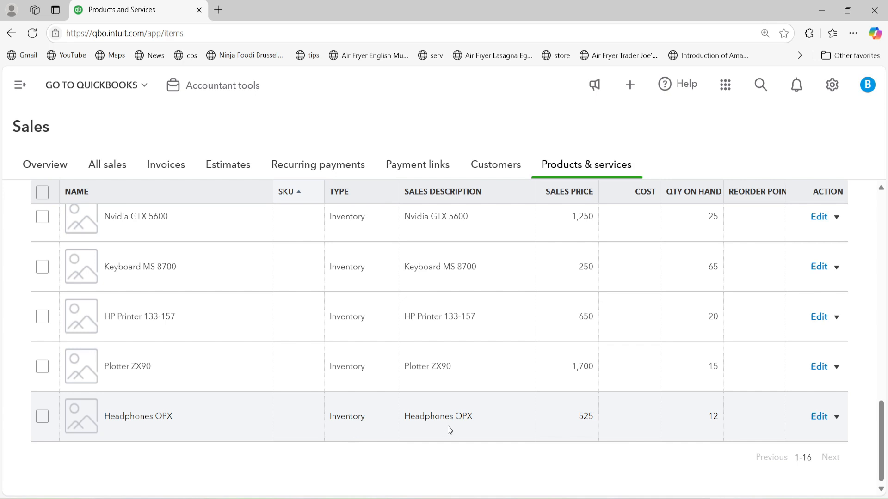
pyautogui.scroll(4, 448, 426)
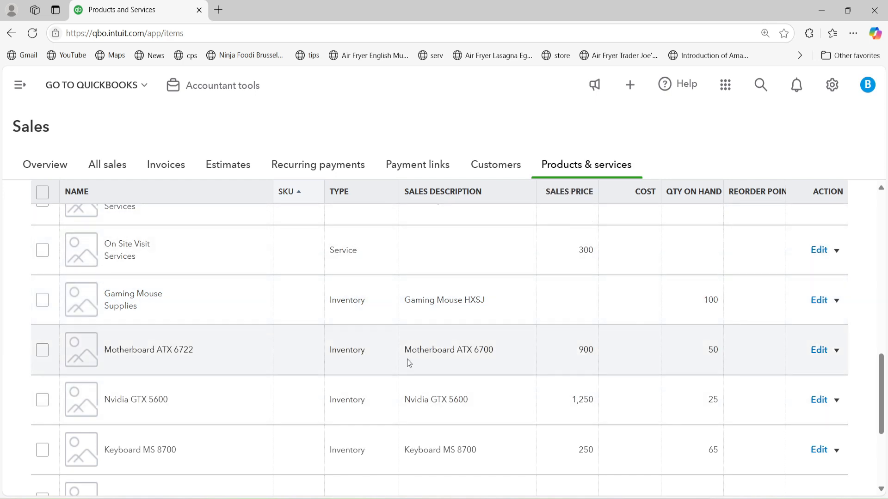
pyautogui.scroll(-4, 379, 377)
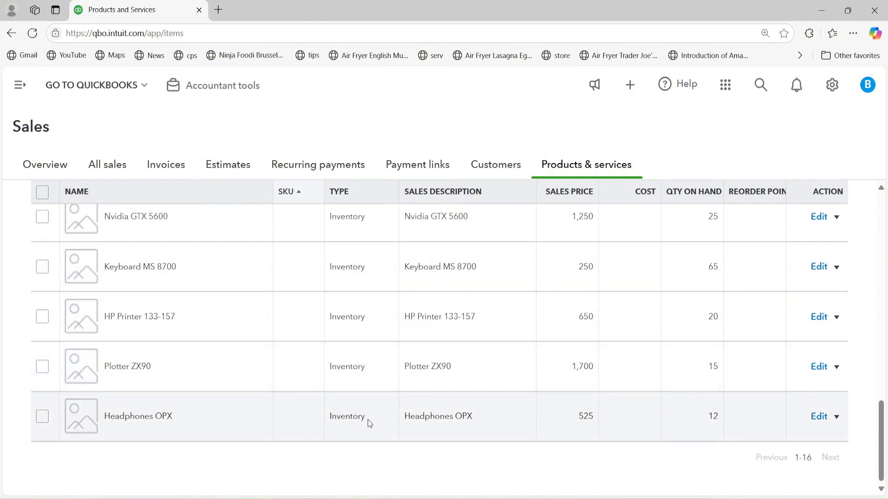
# - Switch to the sample workbook in Excel and select the product names in A2:A7 for comparison
pyautogui.click(490, 498)
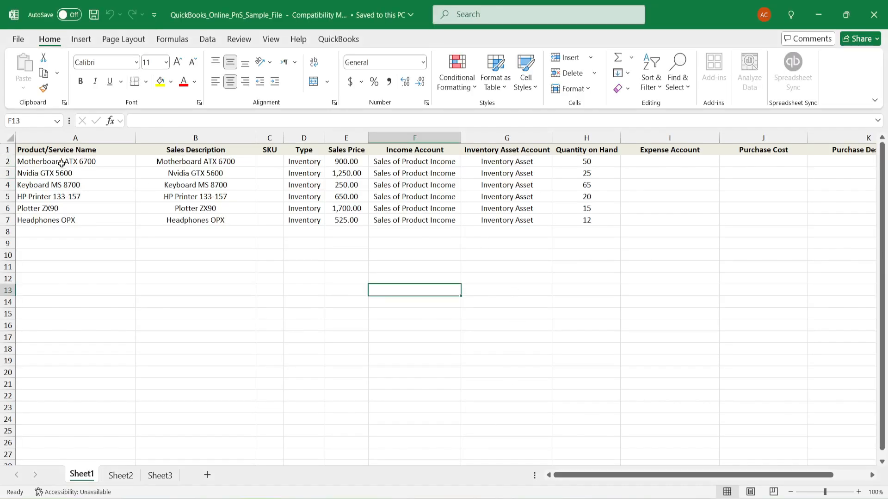
pyautogui.click(95, 162)
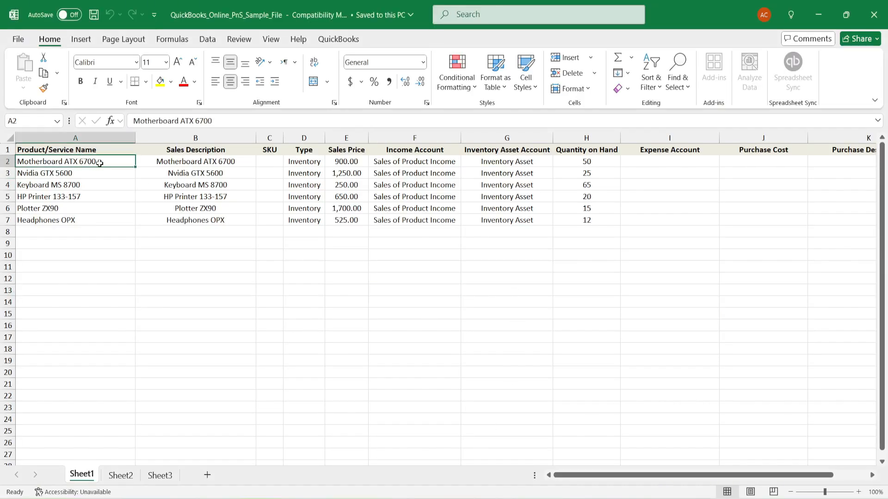
pyautogui.moveTo(95, 163); pyautogui.dragTo(95, 215)
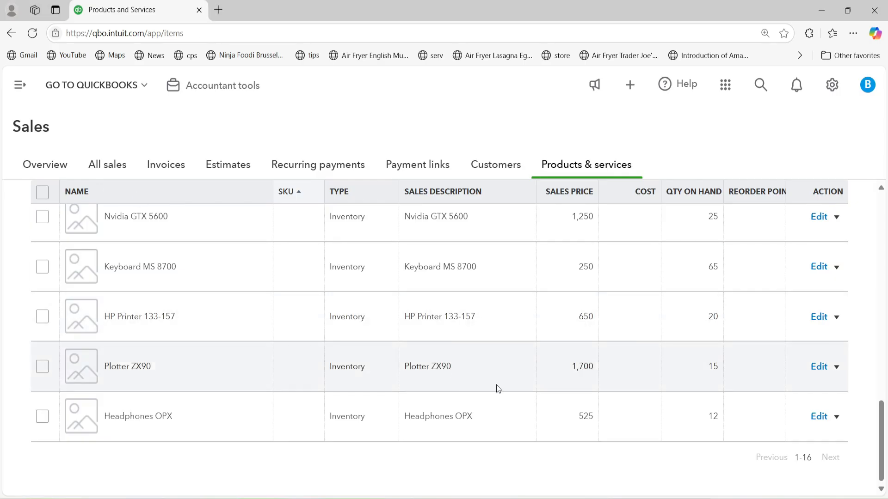
# - In QuickBooks, compare the sales descriptions of the imported items, from the motherboard to Headphones OPX
pyautogui.scroll(3, 497, 388)
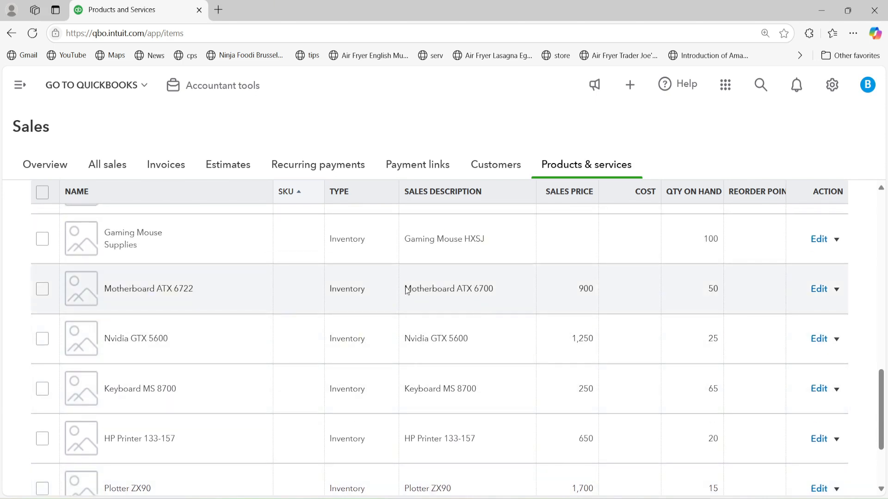
pyautogui.moveTo(405, 290); pyautogui.dragTo(496, 299)
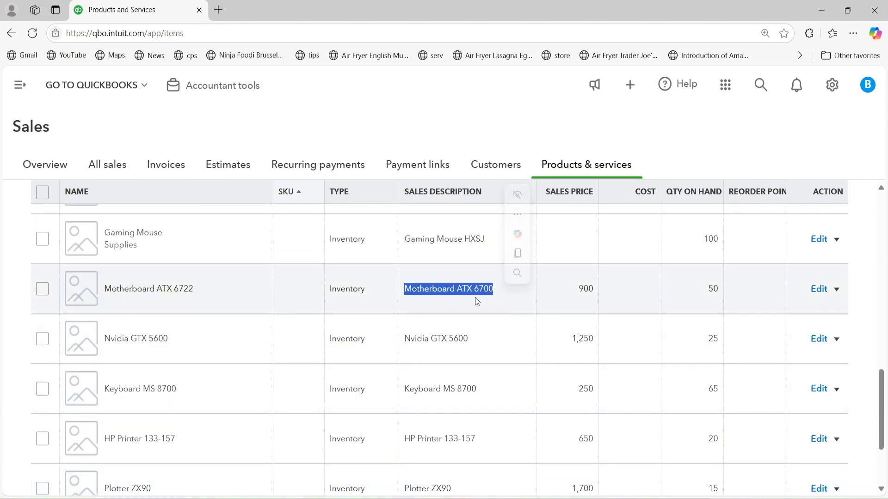
pyautogui.scroll(-3, 444, 293)
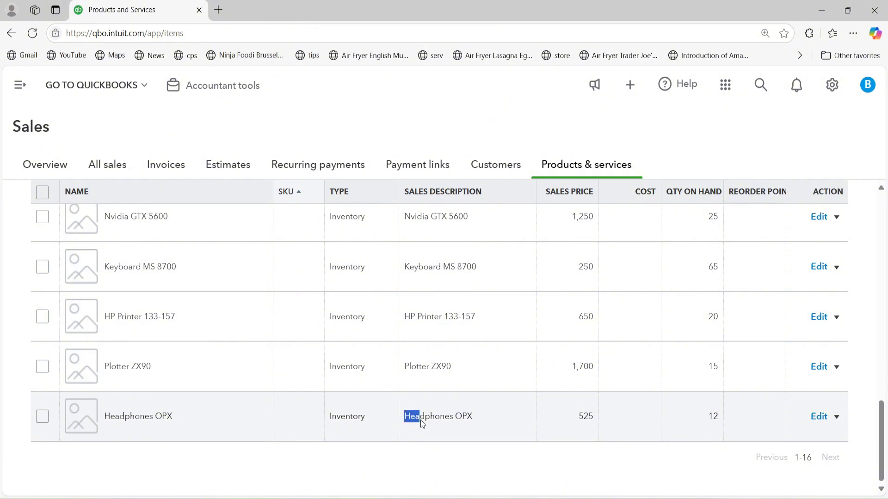
pyautogui.moveTo(422, 424); pyautogui.dragTo(481, 420)
pyautogui.click(465, 463)
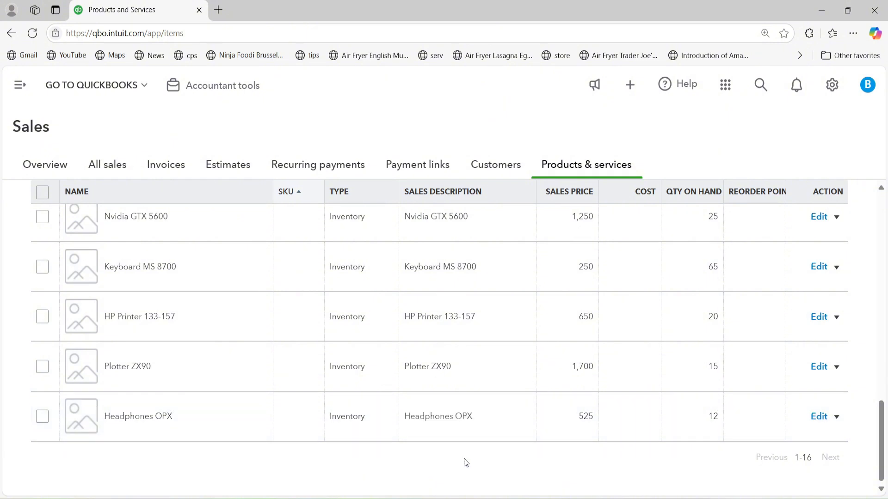
pyautogui.moveTo(404, 423); pyautogui.dragTo(466, 418)
pyautogui.click(462, 451)
# - Recheck the product names in the Excel workbook, clear the range selection and return to QuickBooks
pyautogui.hotkey('alt', 'Tab')
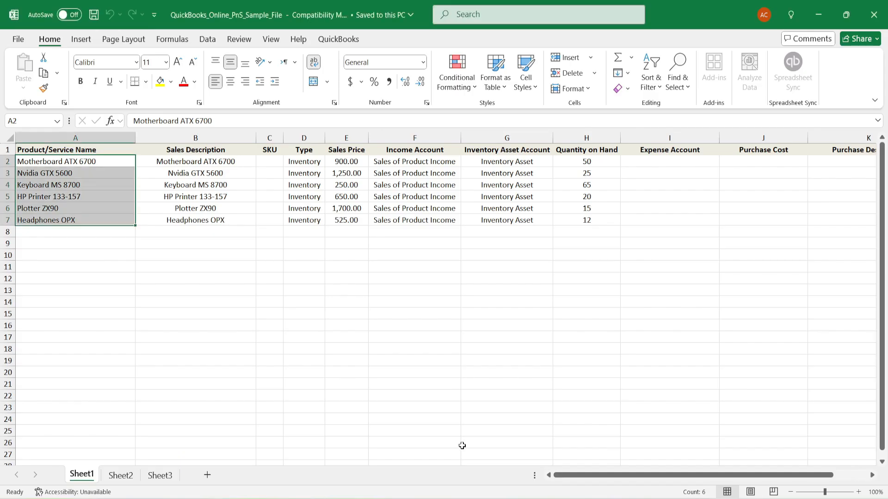
pyautogui.click(107, 242)
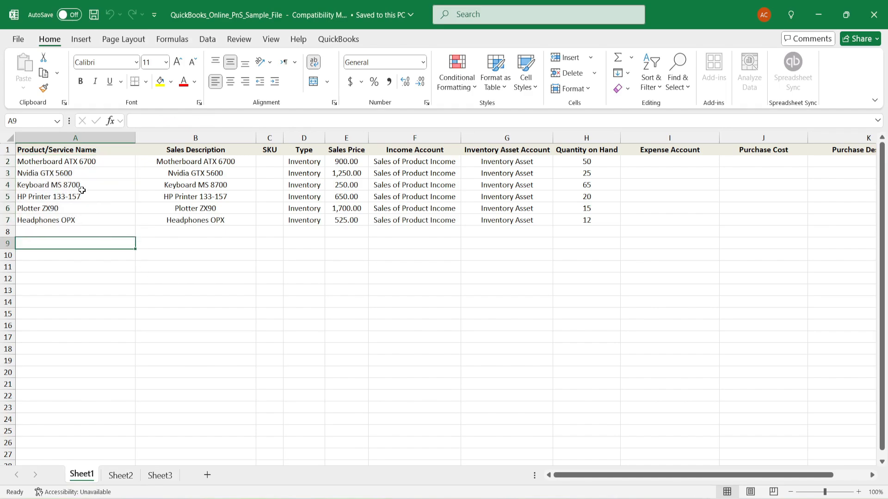
pyautogui.hotkey('alt', 'Tab')
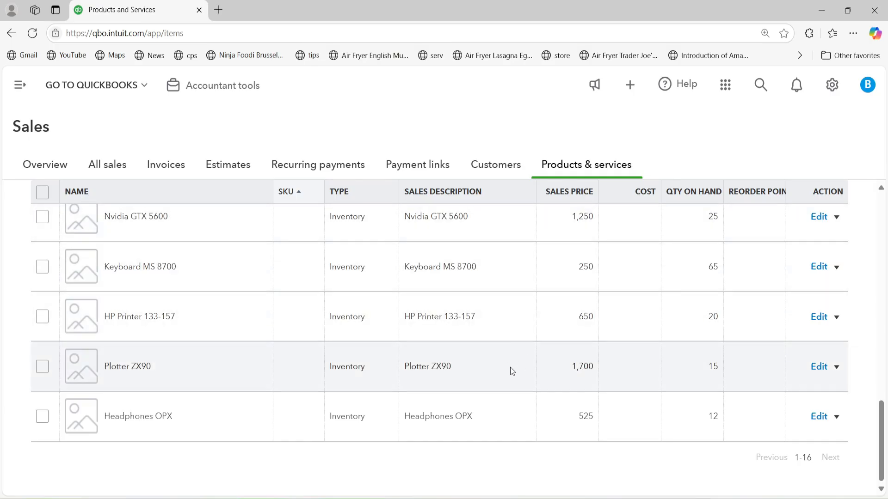
# - Review the Type column of the Products and Services list, comparing the imported inventory items with the existing services and bundle
pyautogui.scroll(1, 509, 367)
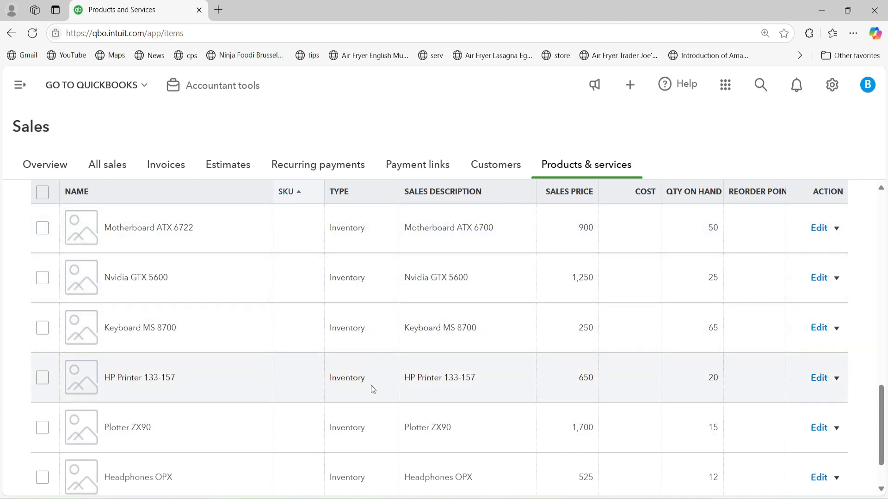
pyautogui.scroll(-1, 373, 390)
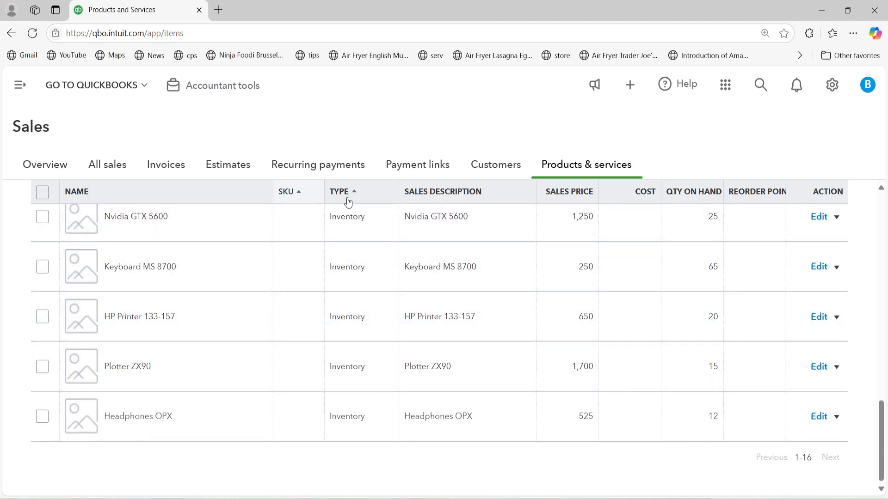
pyautogui.scroll(5, 354, 356)
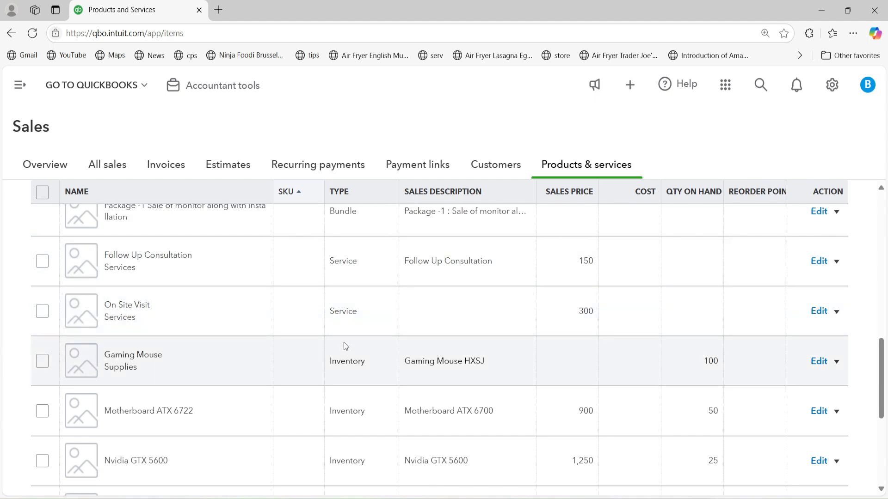
pyautogui.scroll(1, 356, 361)
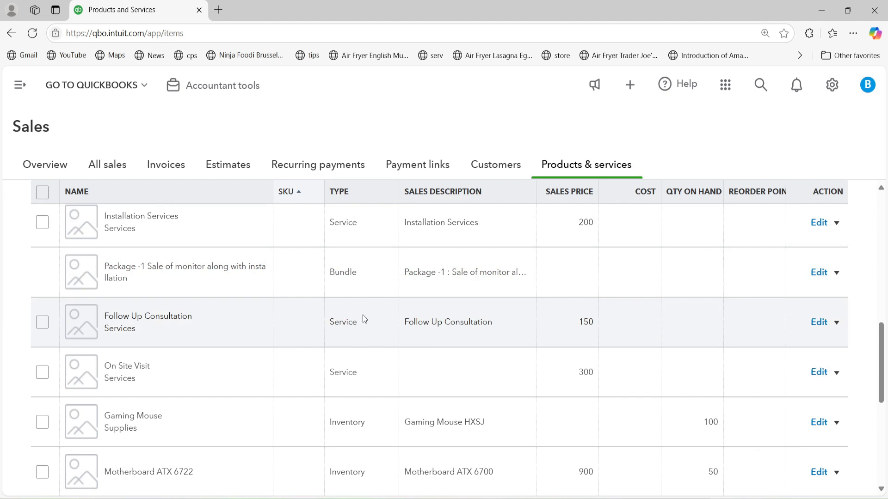
pyautogui.scroll(-6, 495, 365)
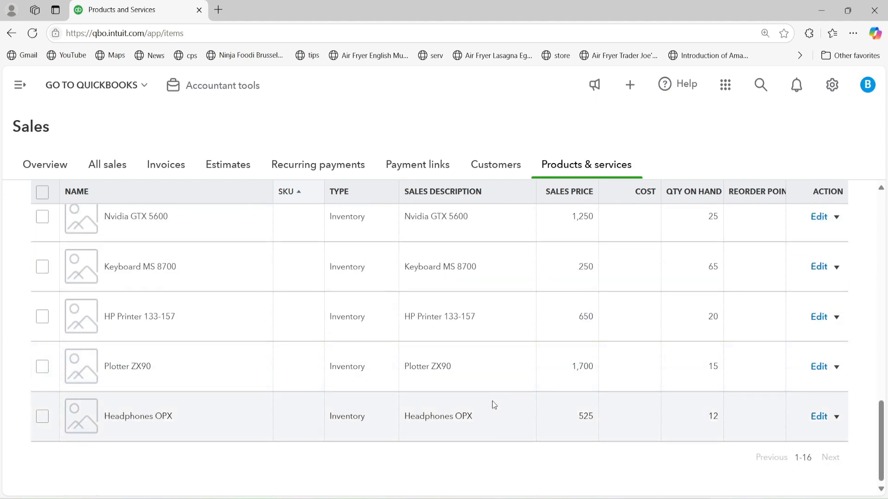